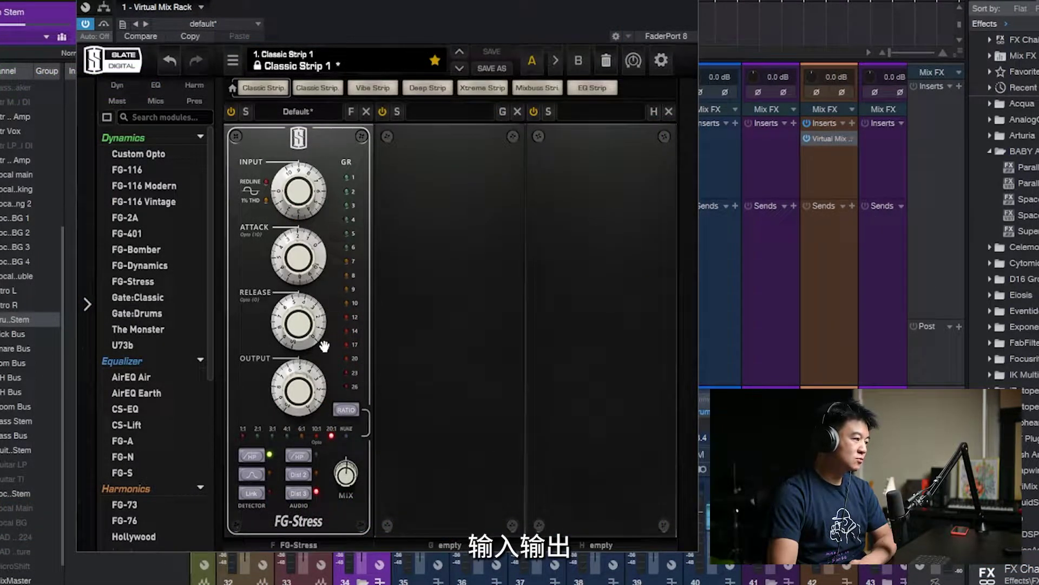
Step: Set the FG-Stress compressor to the 10:1 Opto ratio with attack at 10 and release at 0
mouse_move(325, 189)
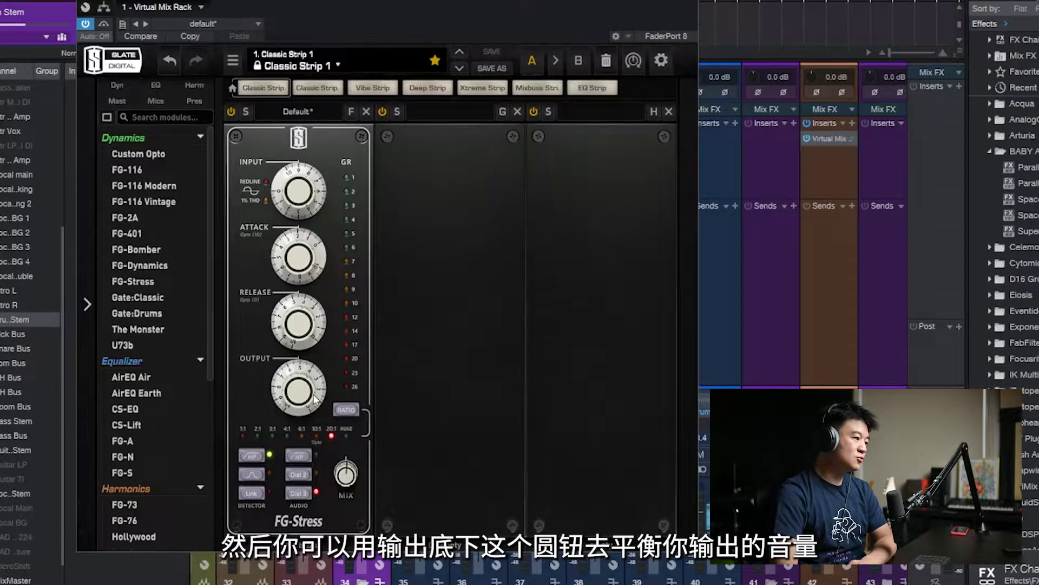
mouse_move(289, 383)
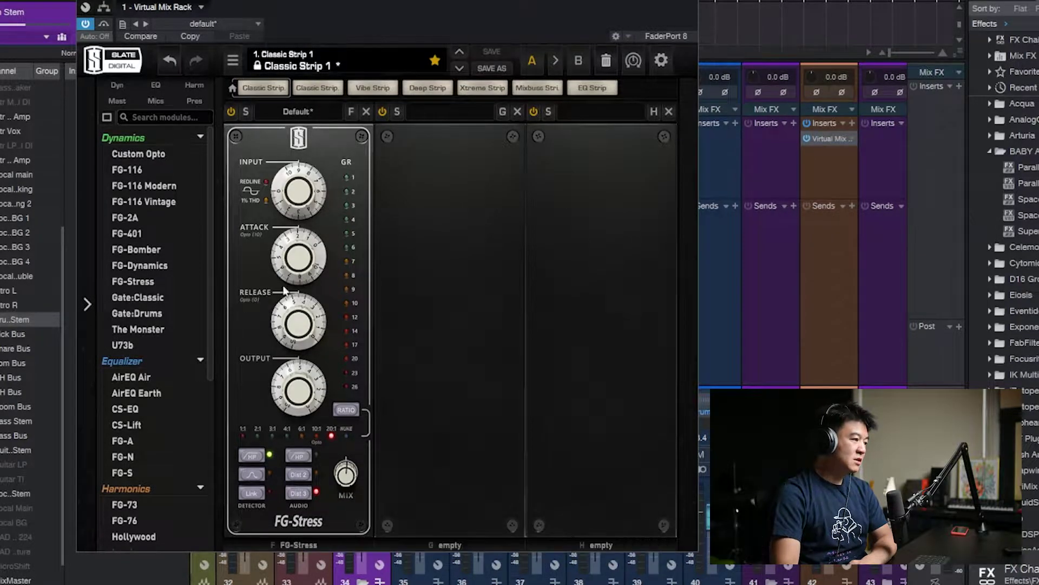
drag(304, 269, 305, 255)
mouse_move(294, 309)
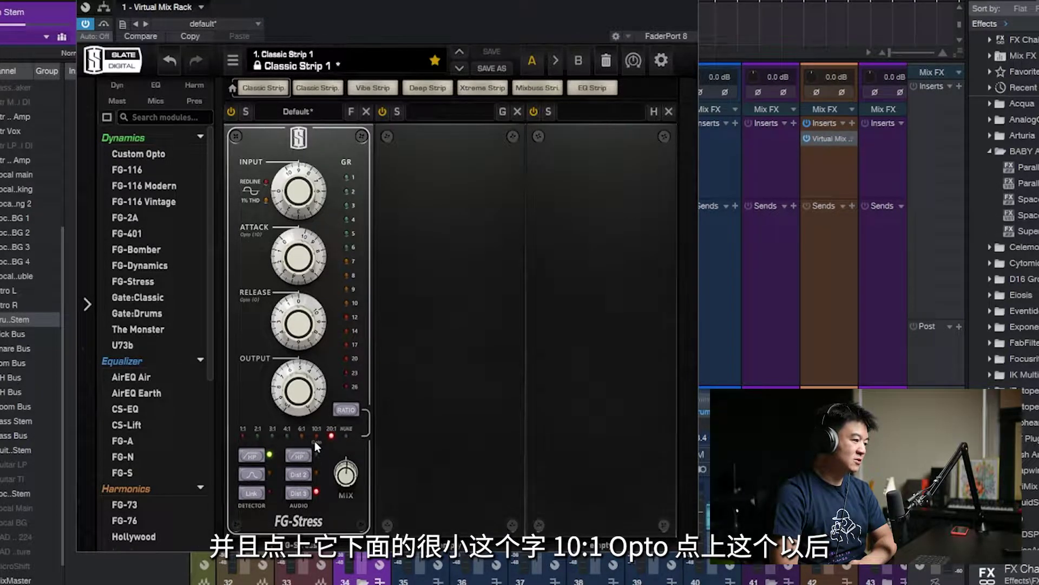
click(316, 438)
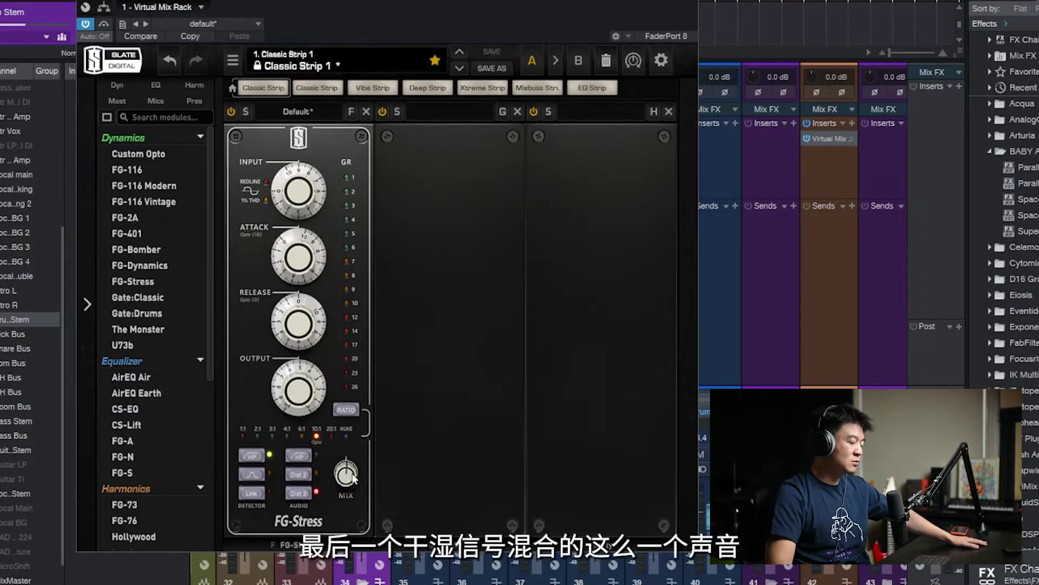
mouse_move(349, 486)
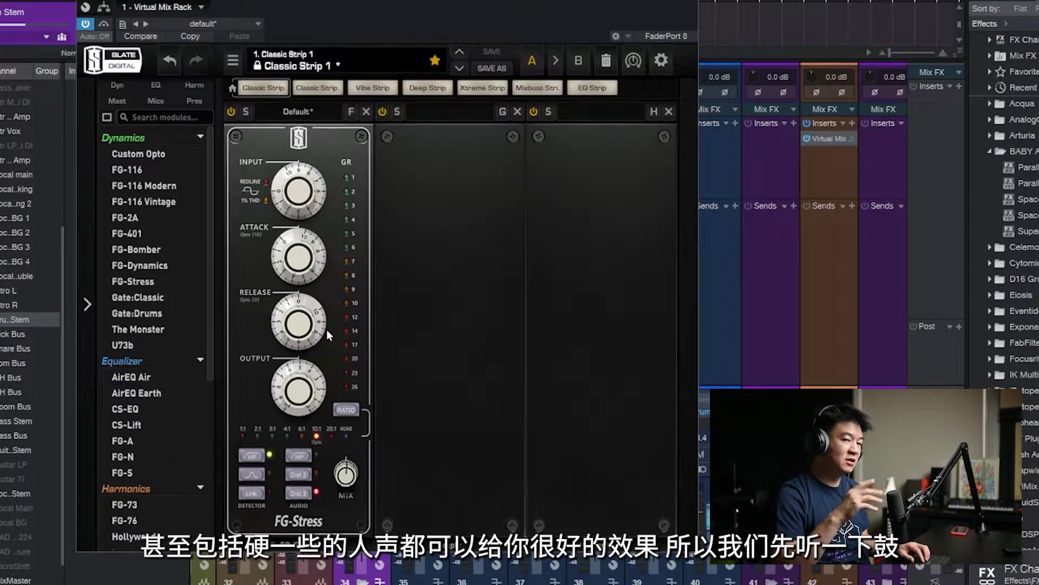
Step: Compare the drums with FG-Stress bypassed and enabled, setting the input to about 6.8, output to 5.8 and mix to 100%
click(233, 117)
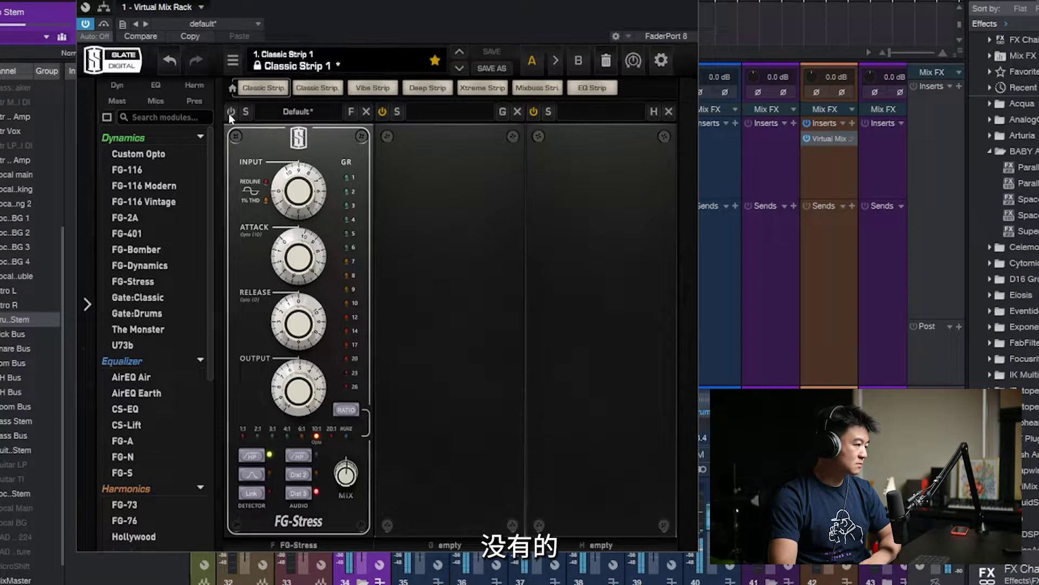
drag(292, 193, 258, 124)
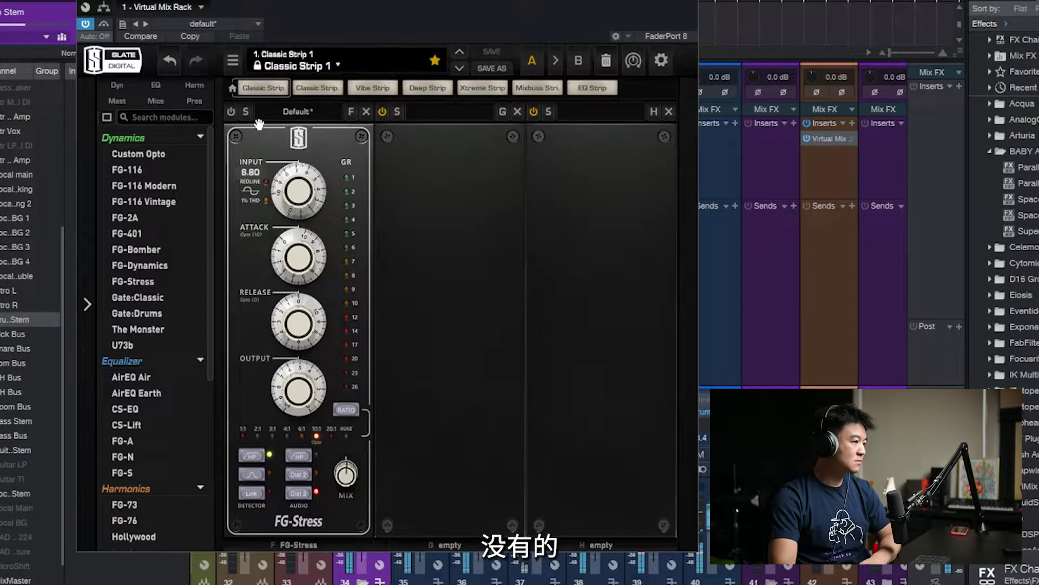
click(232, 112)
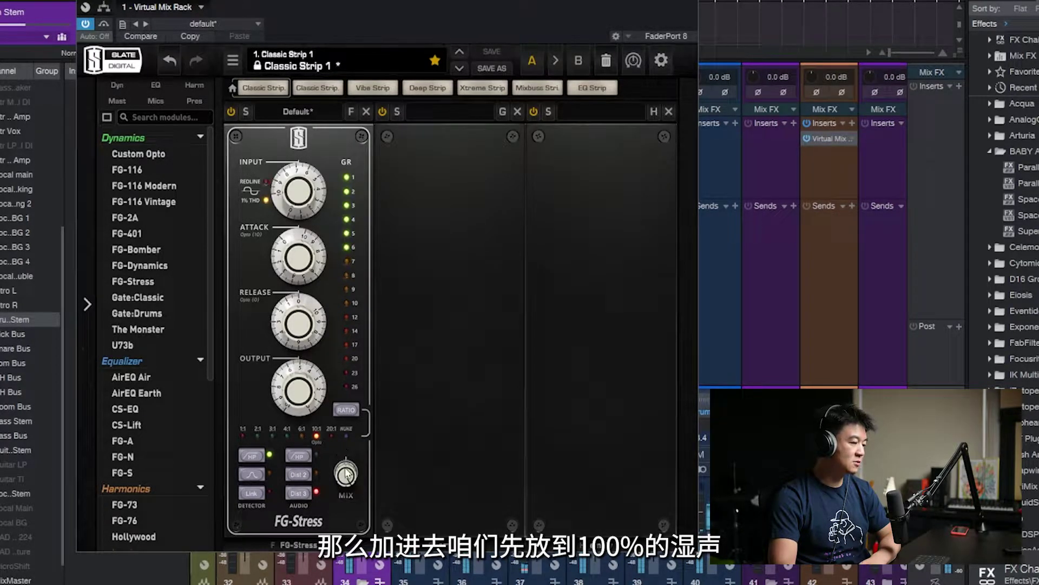
drag(294, 204, 294, 206)
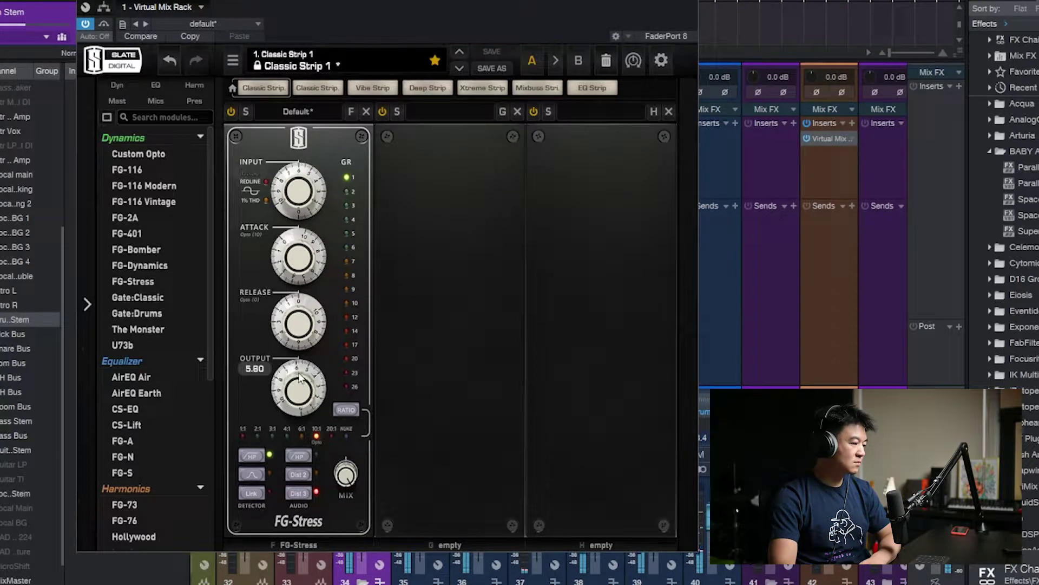
Step: Set FG-Stress to attack 3.5, release 1.1, the 6:1 ratio and input 7.1, comparing the result with the bypassed signal
mouse_move(299, 255)
mouse_down()
mouse_move(302, 334)
mouse_move(299, 241)
mouse_up()
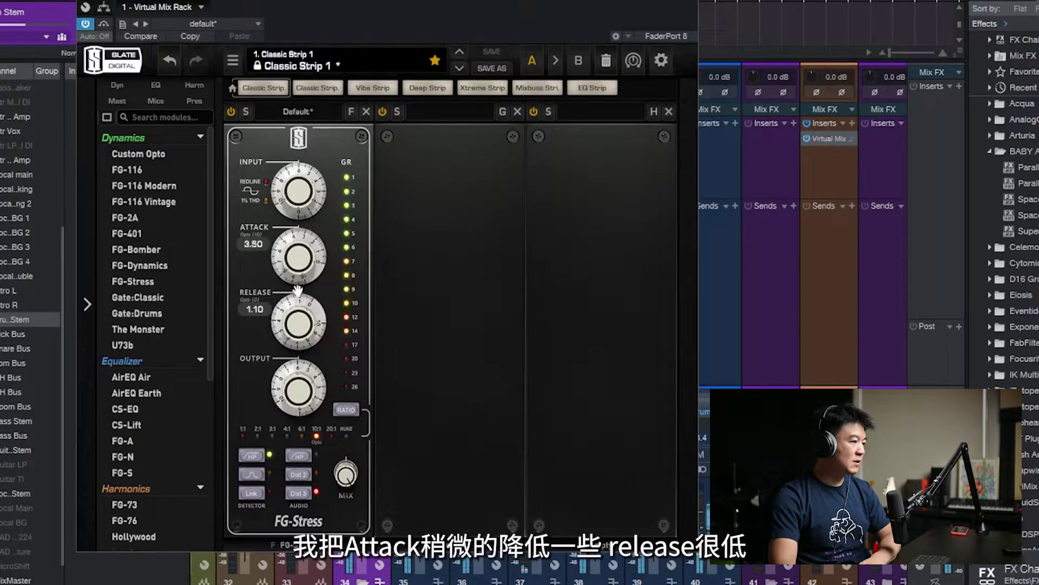
drag(301, 317, 304, 323)
click(301, 436)
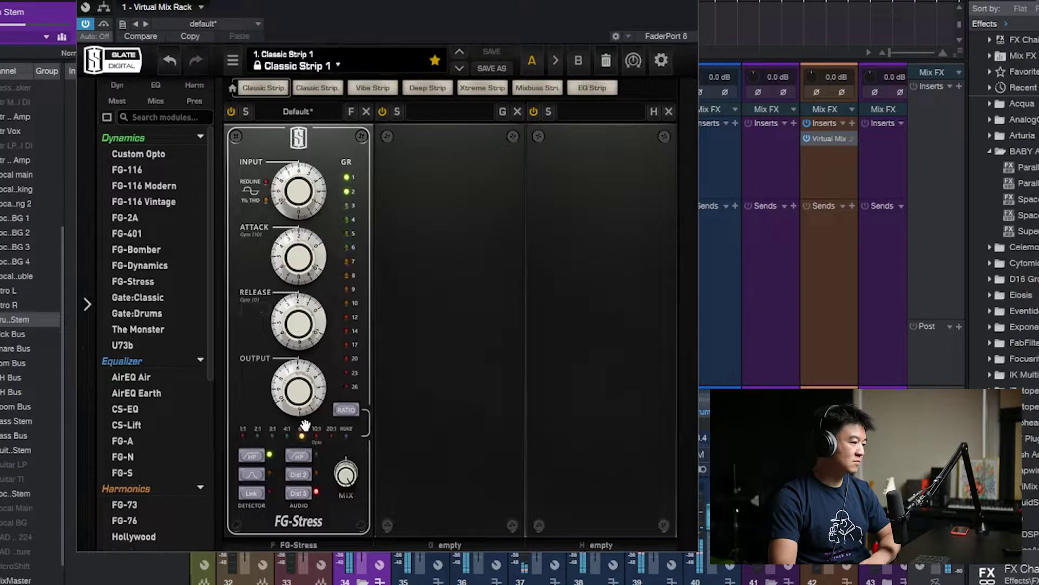
drag(300, 200, 301, 182)
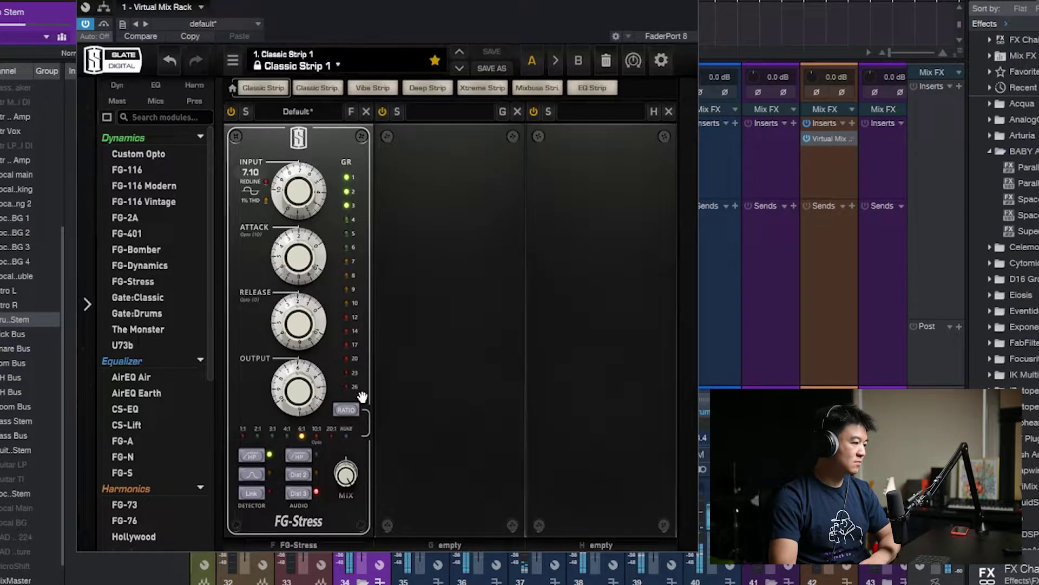
click(230, 111)
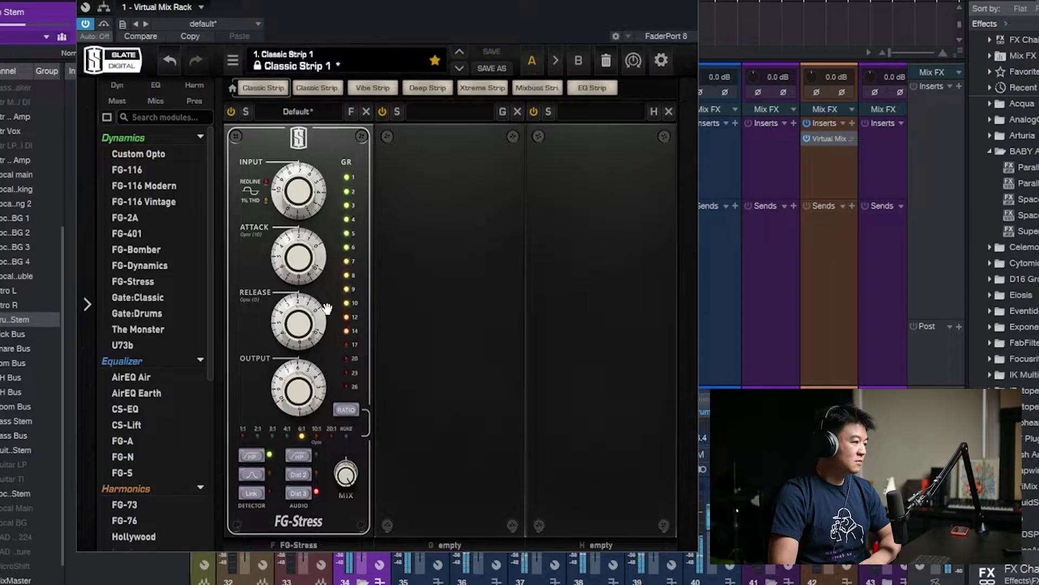
Step: Try a much slower attack on the drums, and set the input to 5.9, attack to 0.8 and output to 5.8
mouse_move(303, 266)
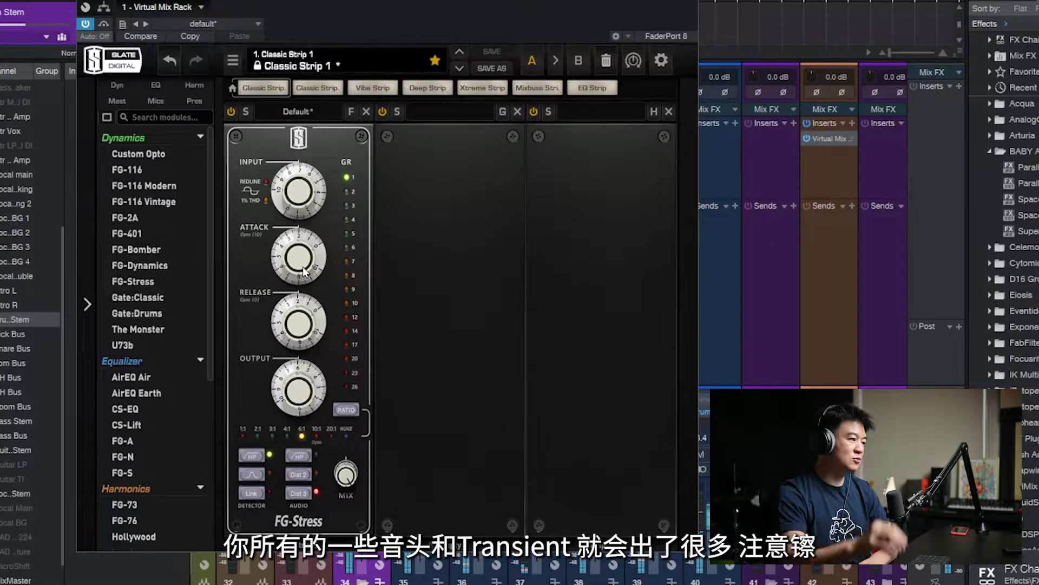
drag(303, 267, 324, 151)
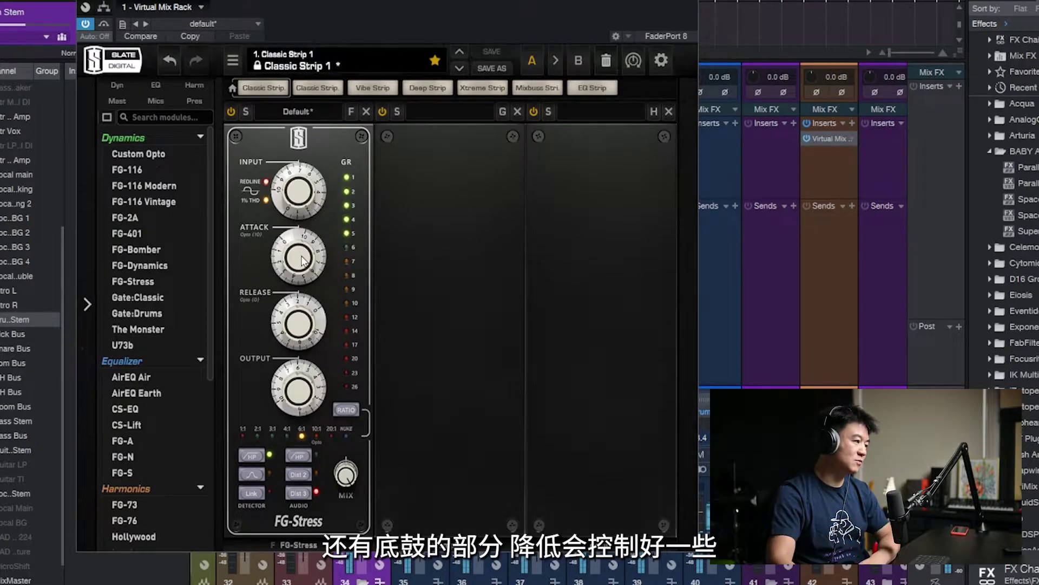
drag(305, 191, 305, 218)
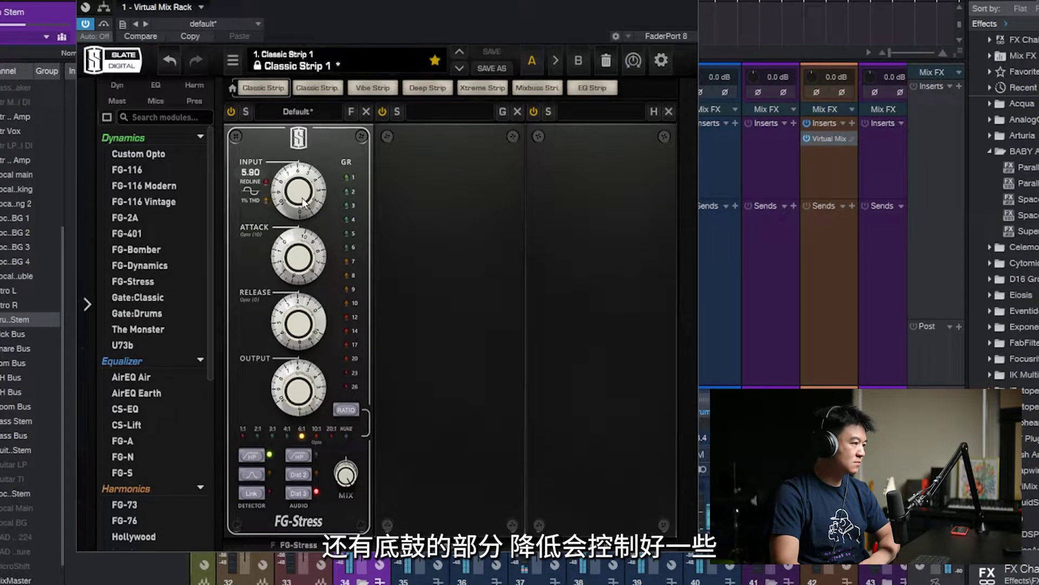
drag(297, 230, 305, 411)
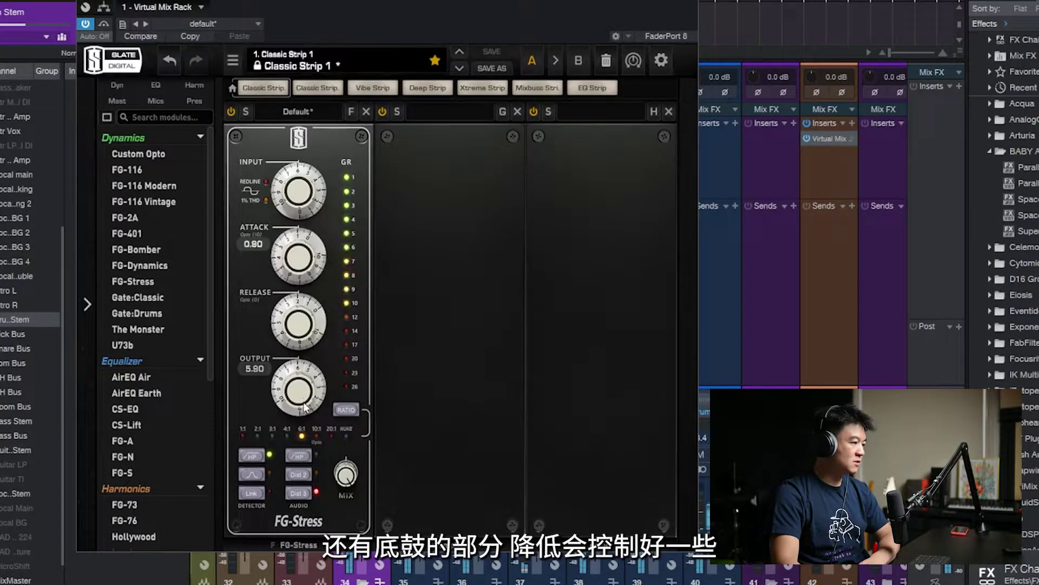
Step: Readjust the attack, raise the release of FG-Stress and set its output to 7.9
drag(316, 320, 307, 245)
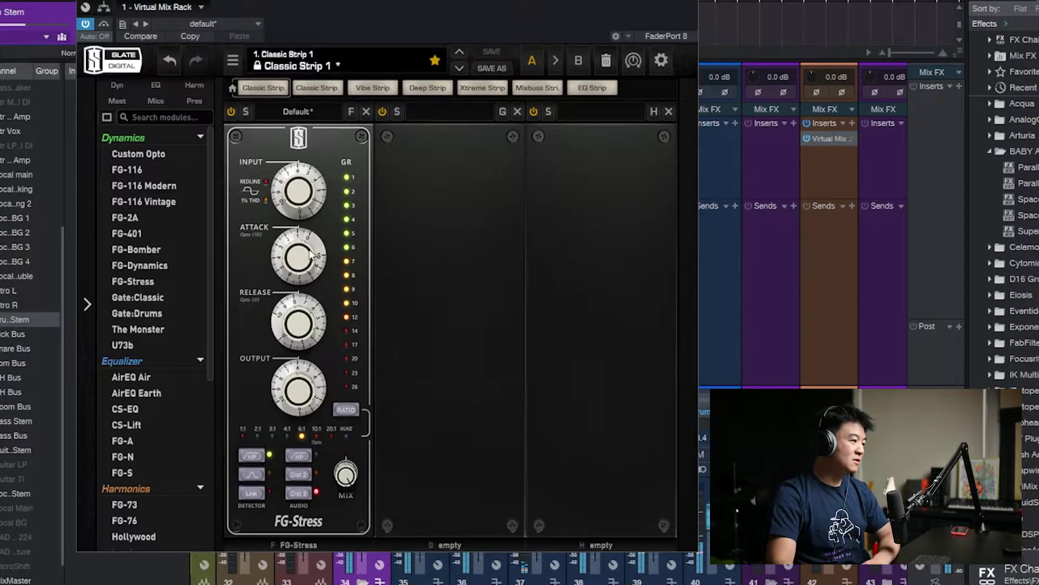
drag(308, 309, 308, 310)
drag(317, 378, 316, 368)
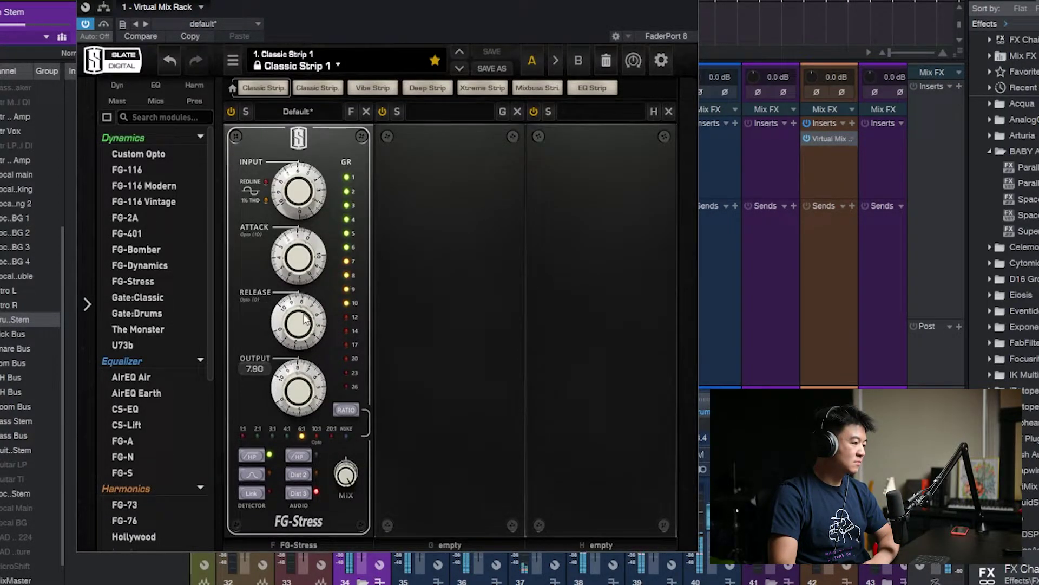
Step: Compare the compressed drums with the unprocessed signal by repeatedly bypassing and re-enabling the FG-Stress module
click(231, 111)
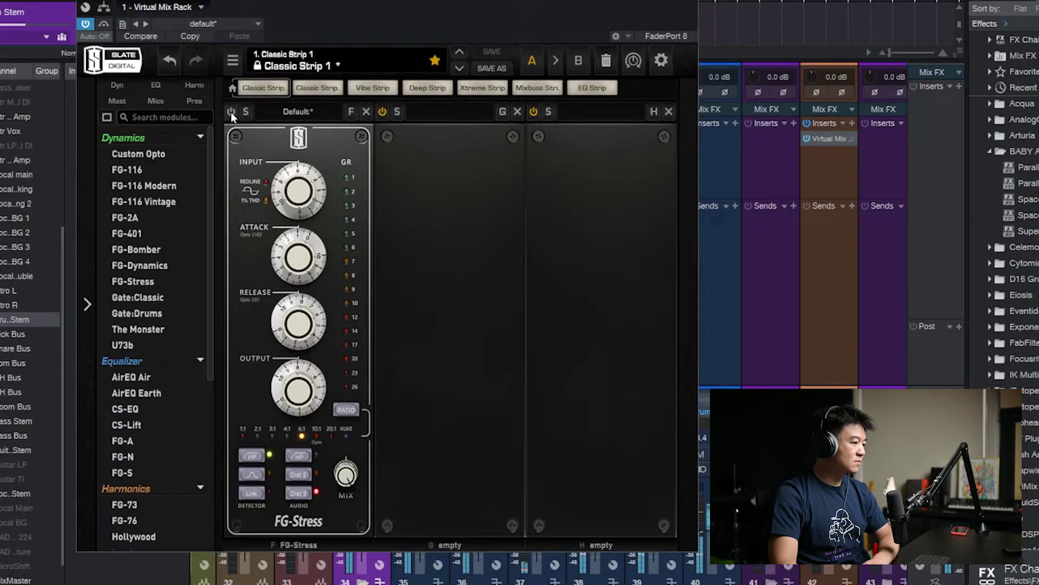
click(230, 112)
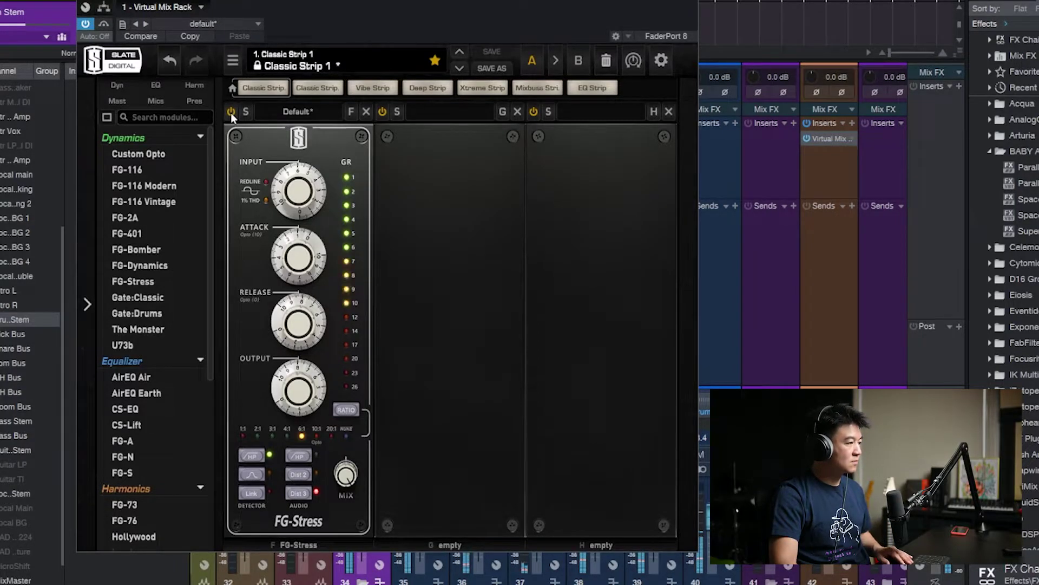
click(231, 112)
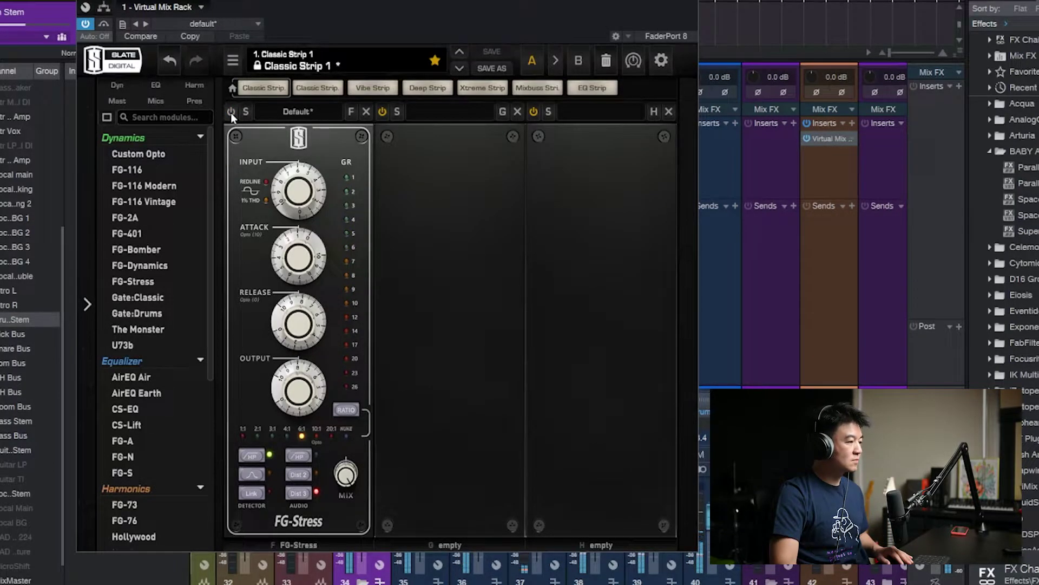
click(230, 111)
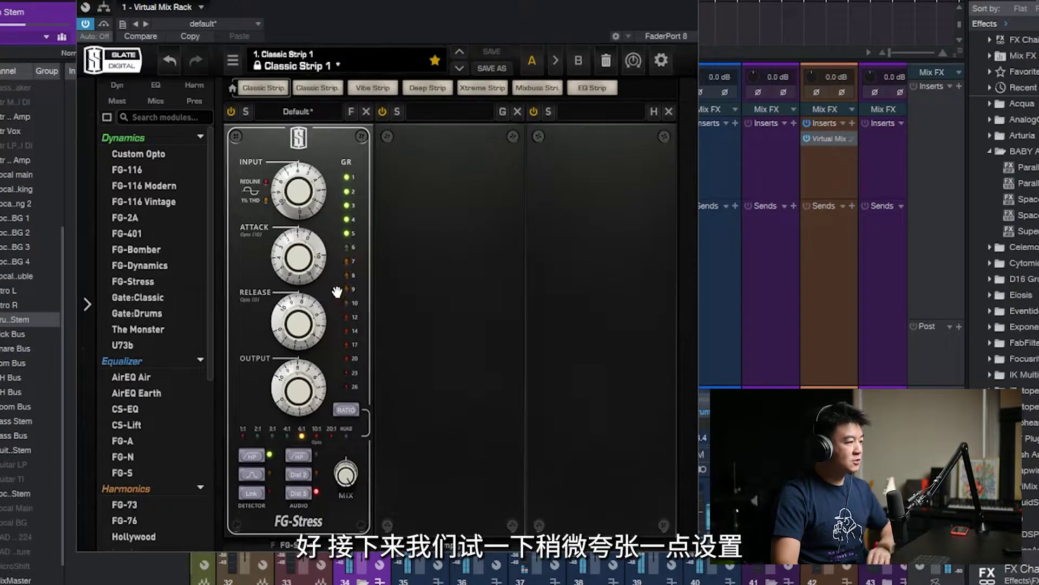
Step: Push the compression harder with a higher FG-Stress input and a faster attack and release, and lower the output to compensate
drag(305, 198, 306, 177)
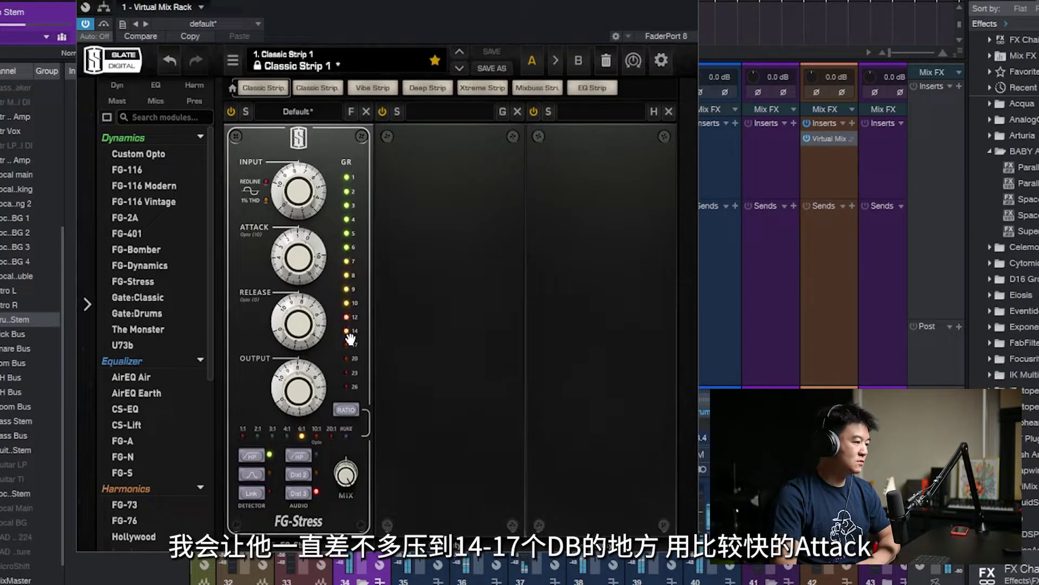
drag(301, 255, 301, 268)
drag(298, 324, 303, 415)
click(298, 379)
drag(296, 360, 296, 365)
Step: Compare FG-Stress with the bypassed signal, enable the detector's midrange emphasis and set the input to 7.8
click(232, 112)
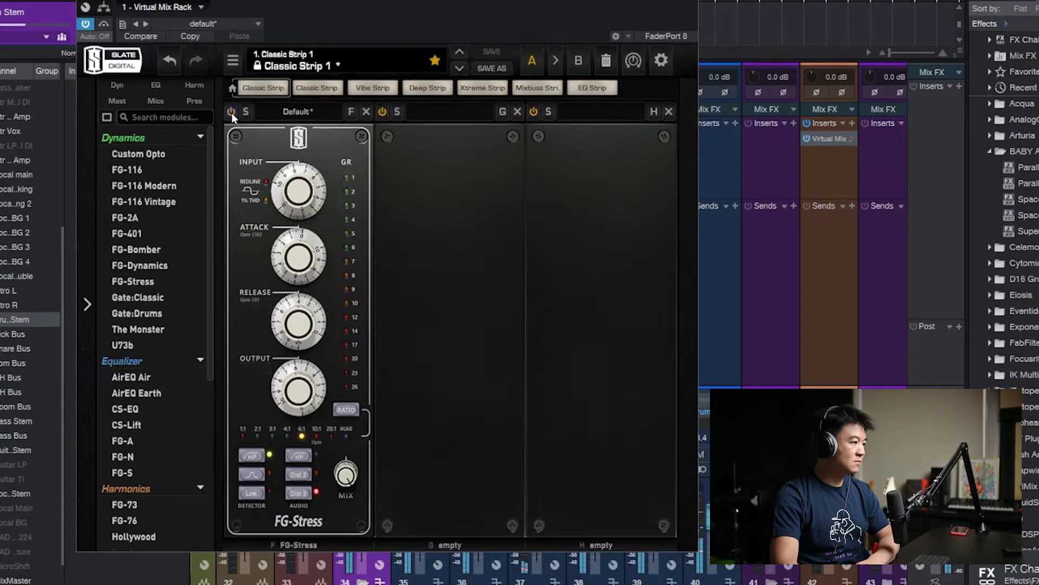
click(232, 112)
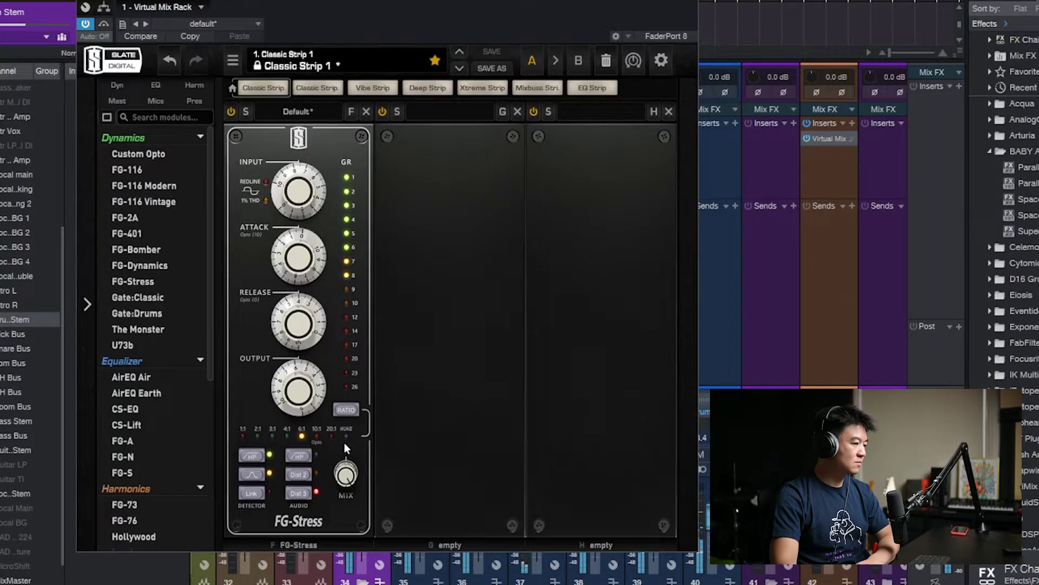
mouse_move(295, 202)
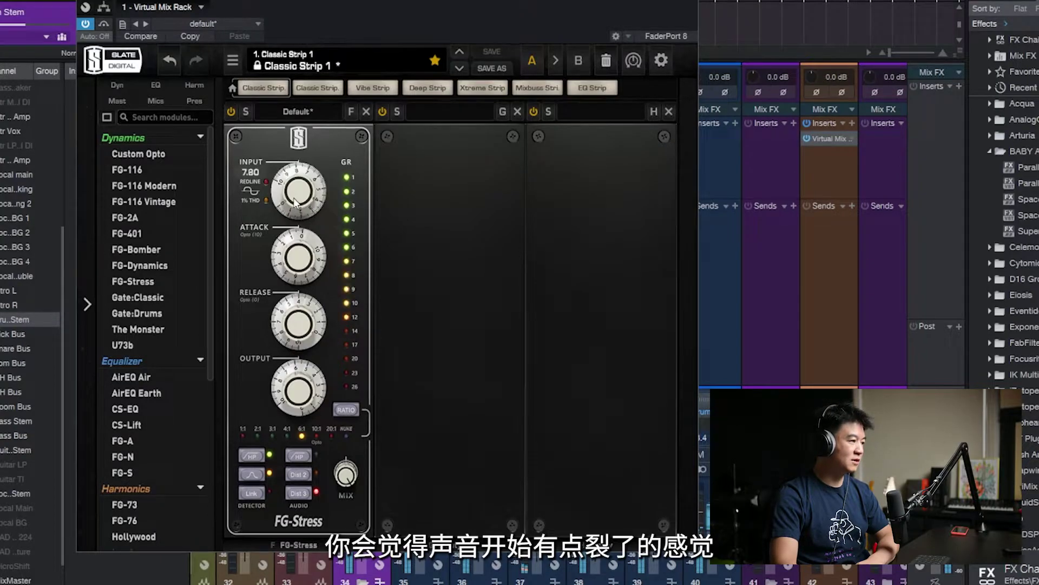
scroll(295, 202, up, 3)
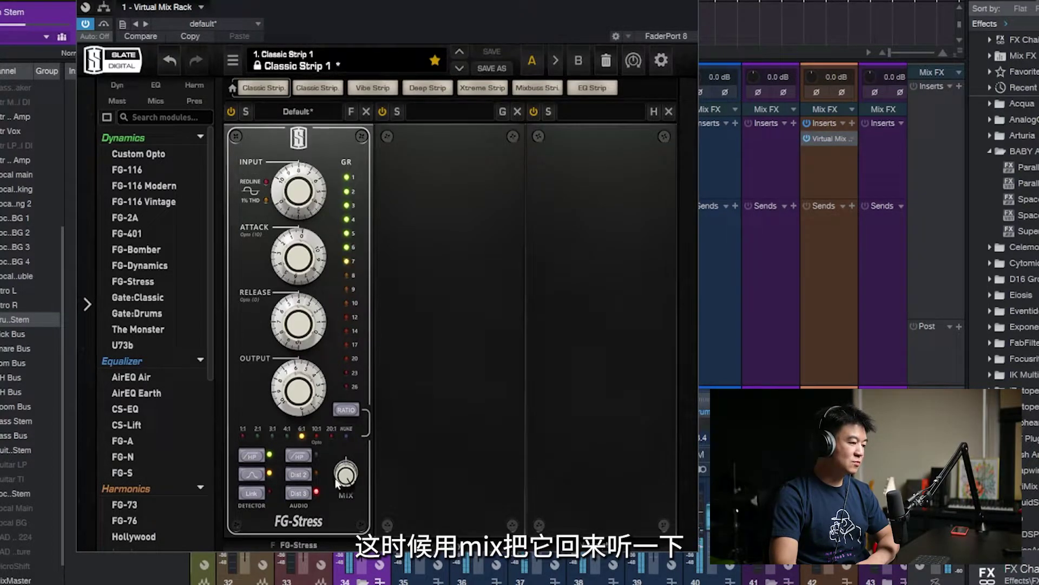
Step: Lower the FG-Stress mix to about 50% and compare the blended drums with the bypassed signal
mouse_move(347, 479)
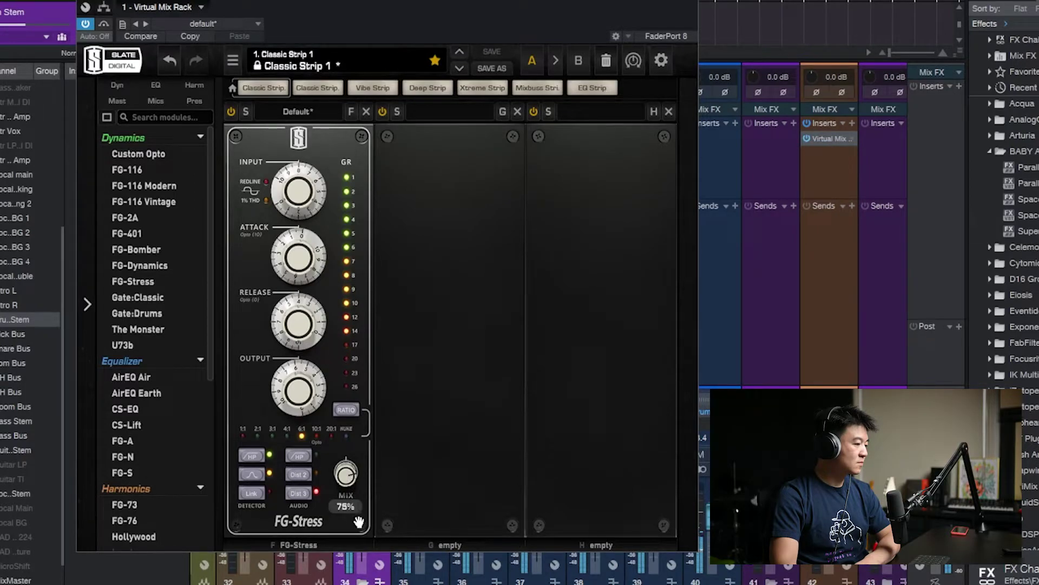
drag(359, 540, 362, 567)
click(231, 112)
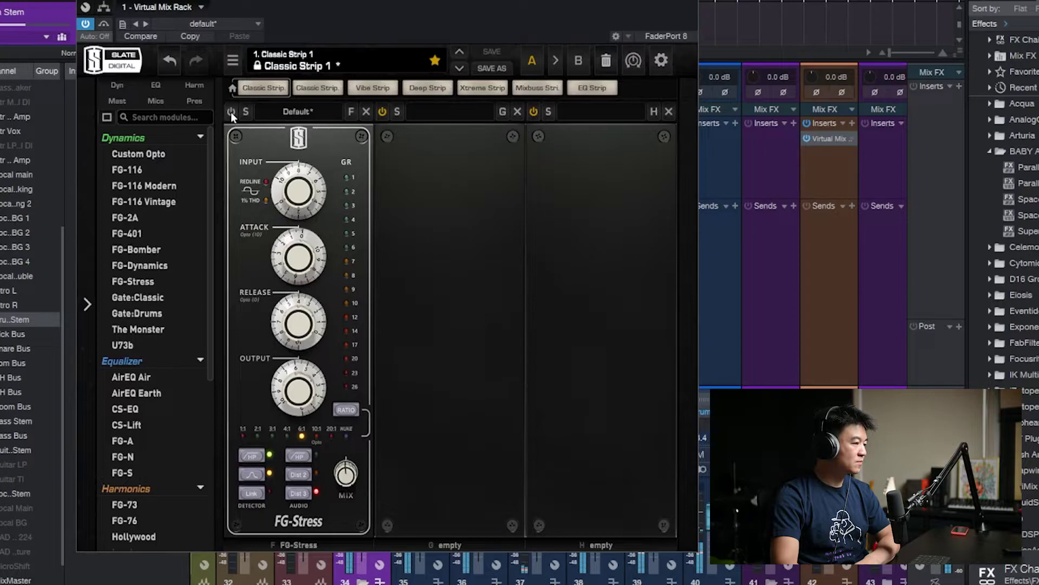
click(230, 112)
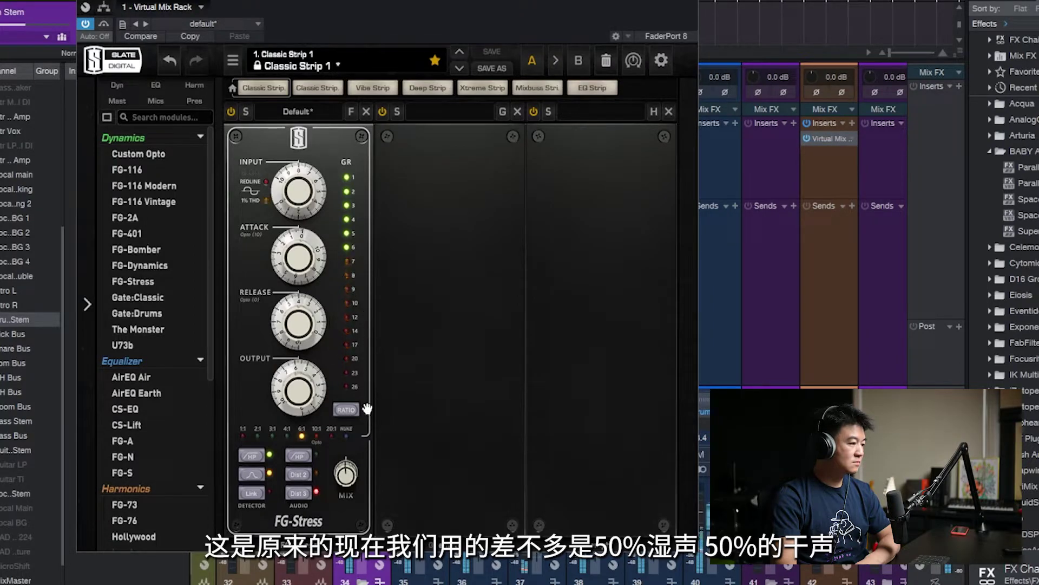
Step: Try the 20:1 ratio with the mix at 60%, and switch FG-Stress to the Nuke ratio with a 50% mix
click(331, 436)
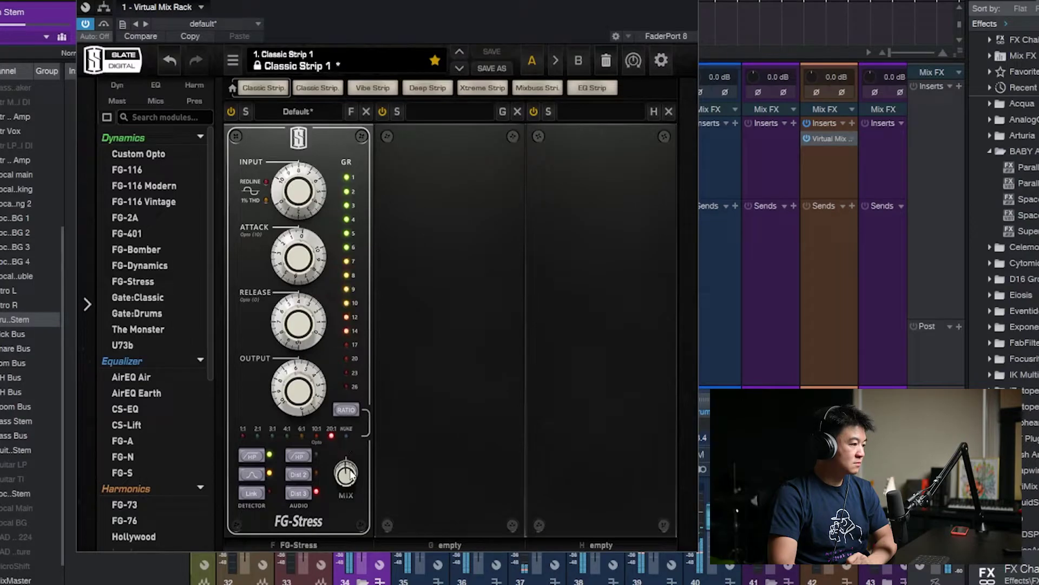
drag(351, 476, 352, 475)
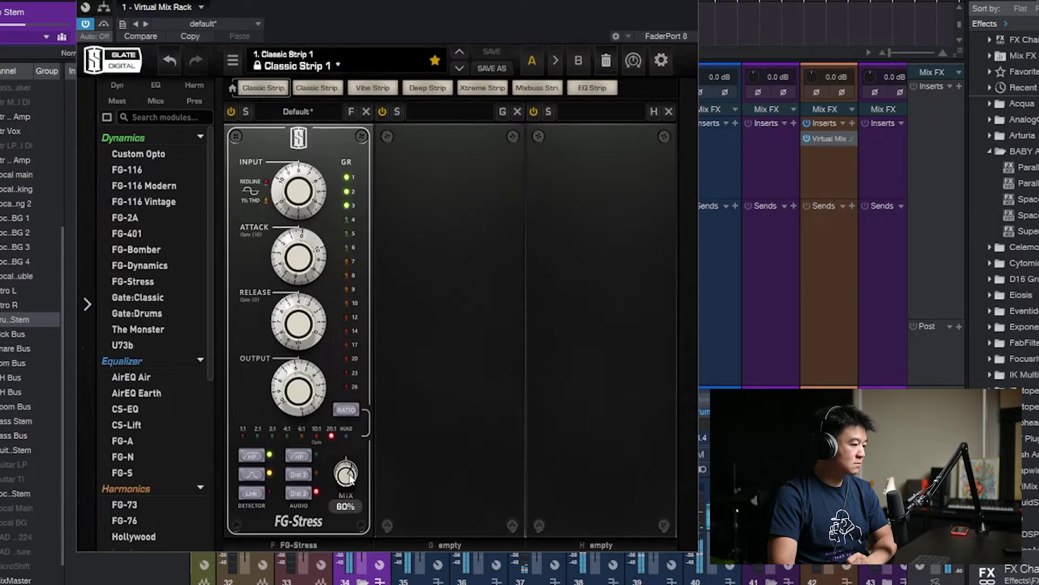
click(346, 436)
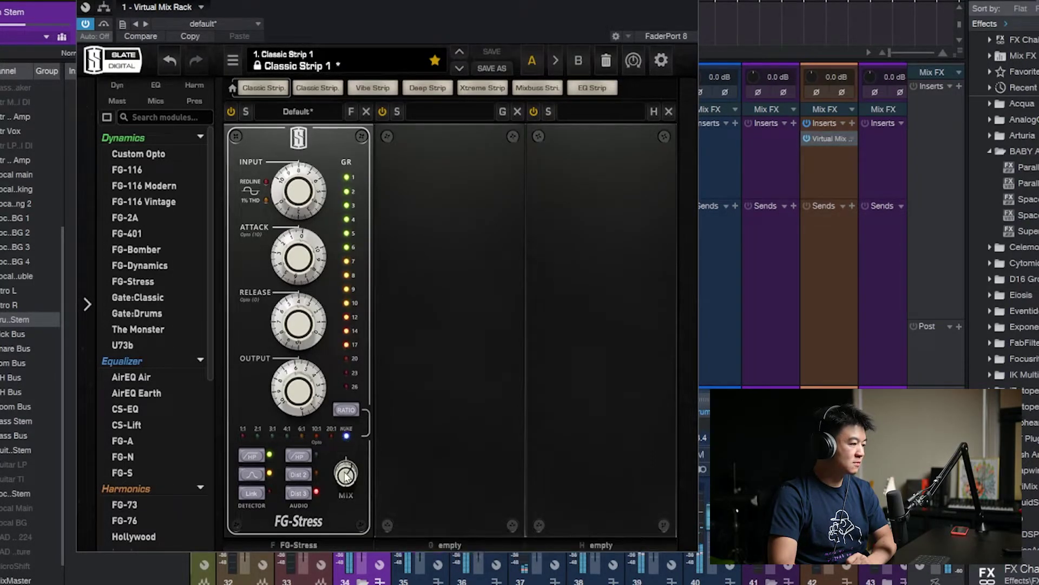
drag(344, 475, 347, 485)
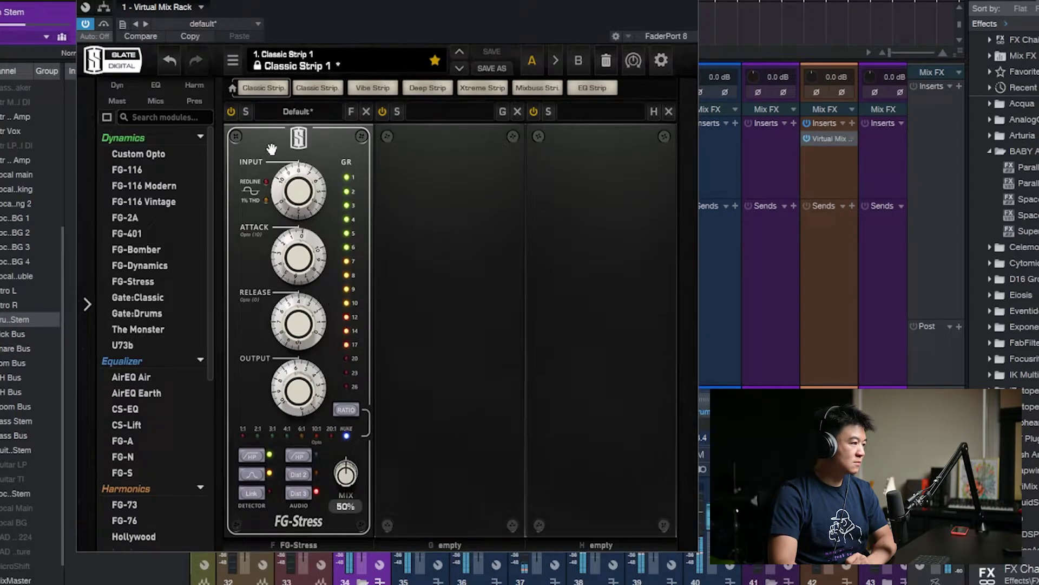
Step: Compare FG-Stress with the bypassed drums, audition the fully compressed signal, and set the mix to 49%
click(230, 112)
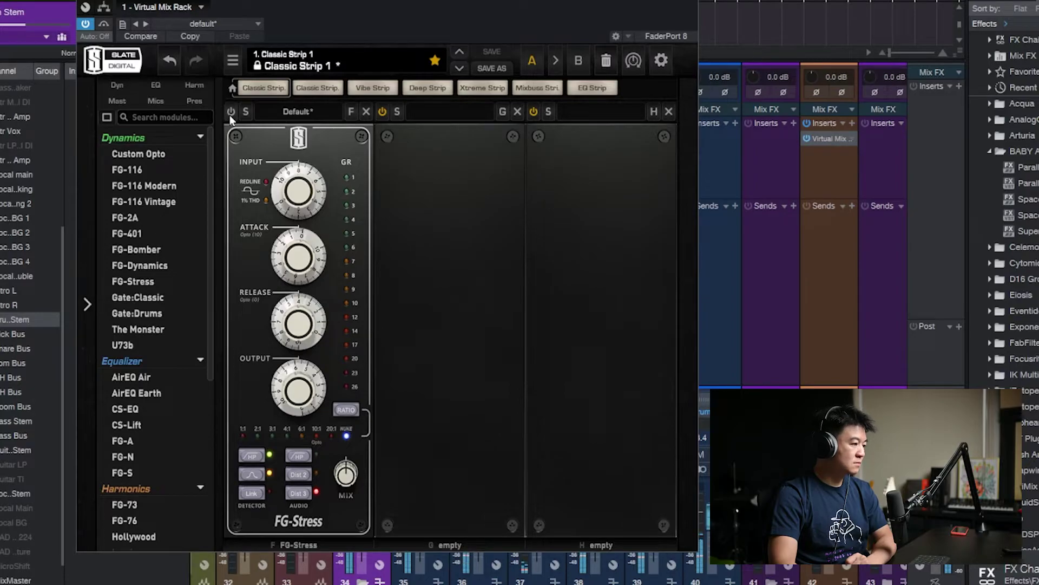
click(229, 112)
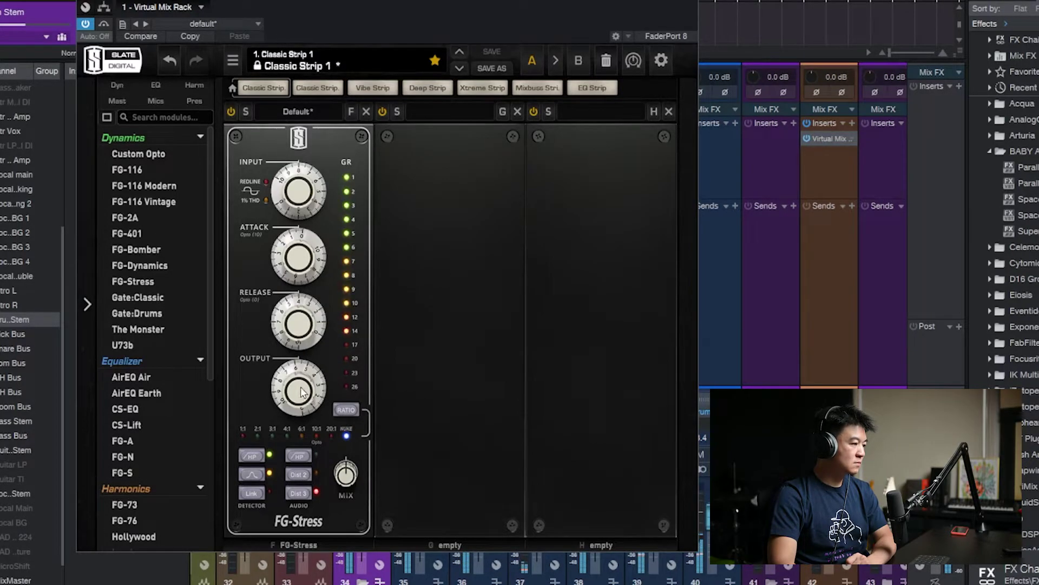
mouse_move(302, 392)
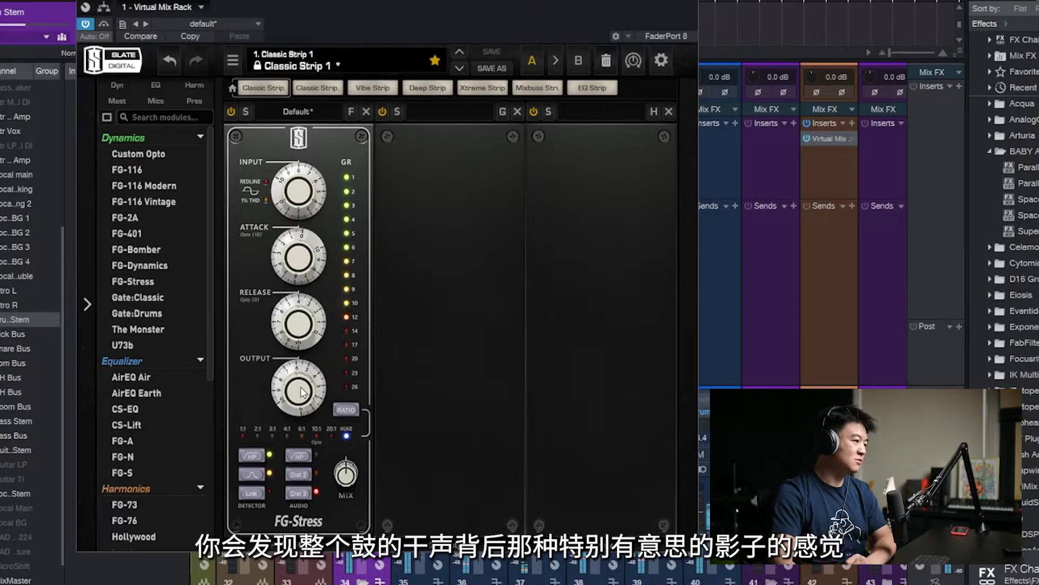
drag(340, 472, 390, 266)
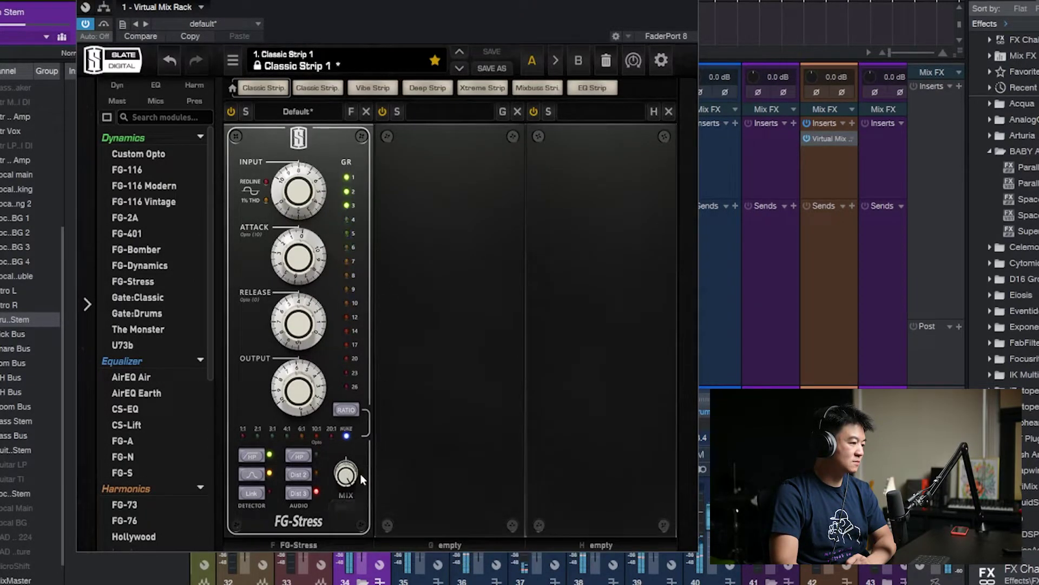
drag(347, 477, 352, 563)
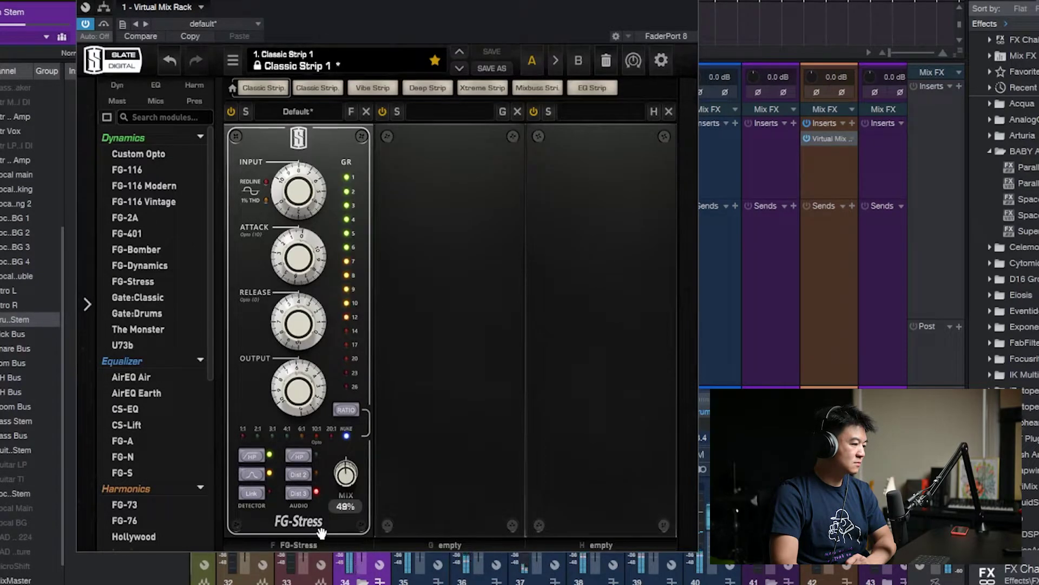
Step: Audition the drums without the detector's high-pass filter and with the audio high-pass filter, restoring both FG-Stress settings after listening
click(251, 456)
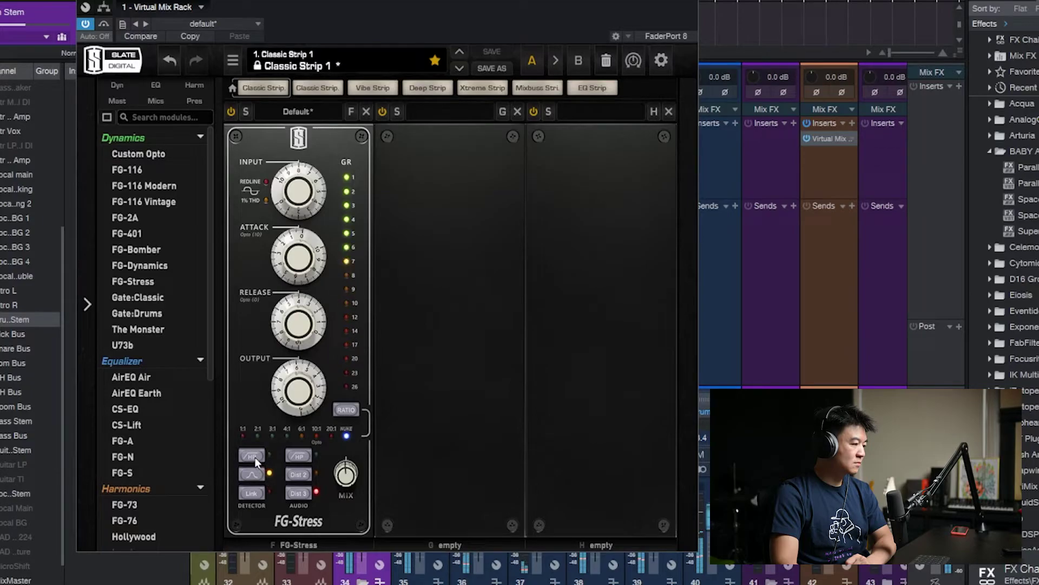
click(255, 457)
click(308, 477)
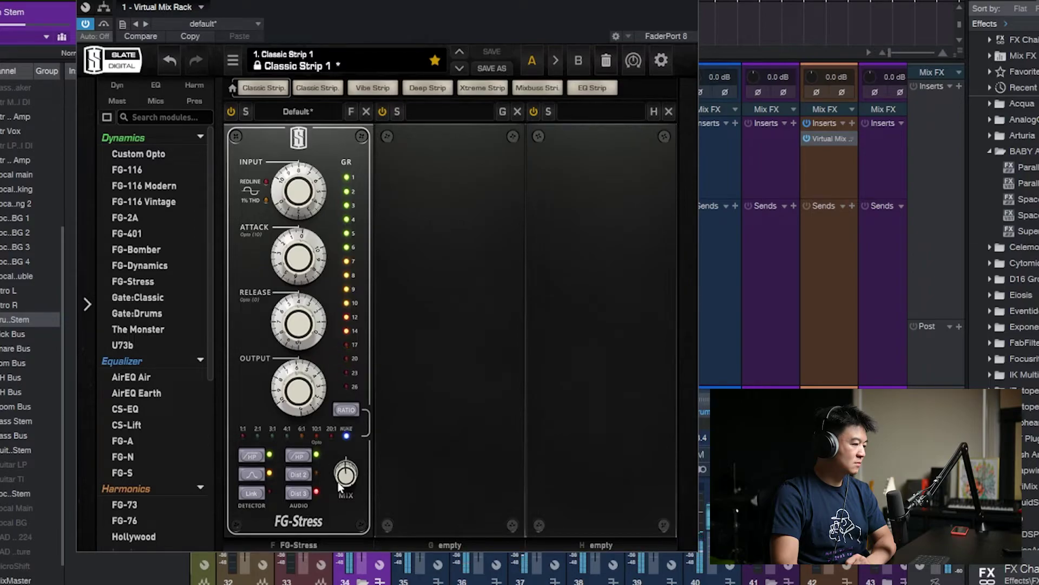
click(301, 458)
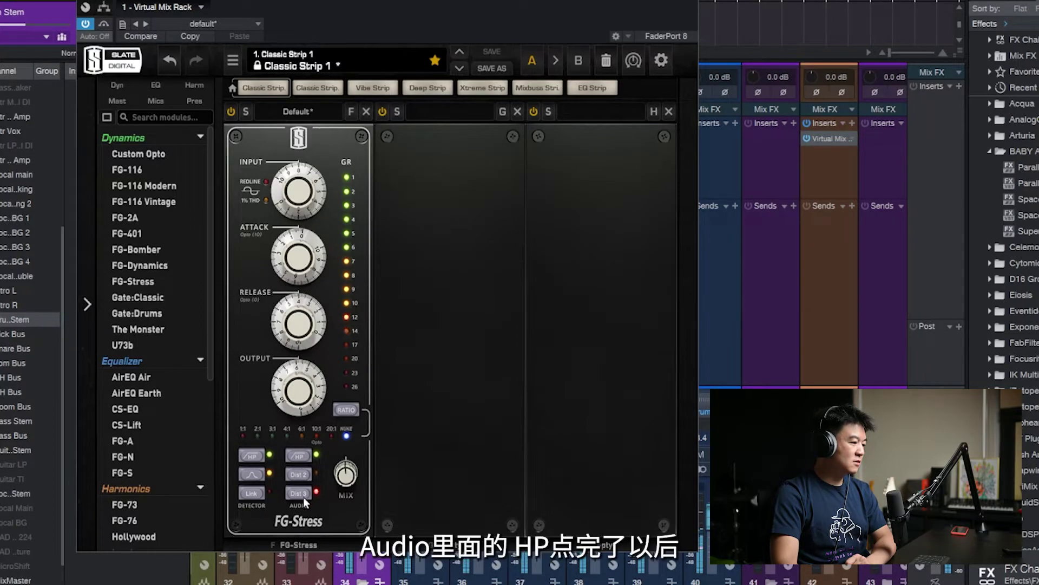
click(308, 457)
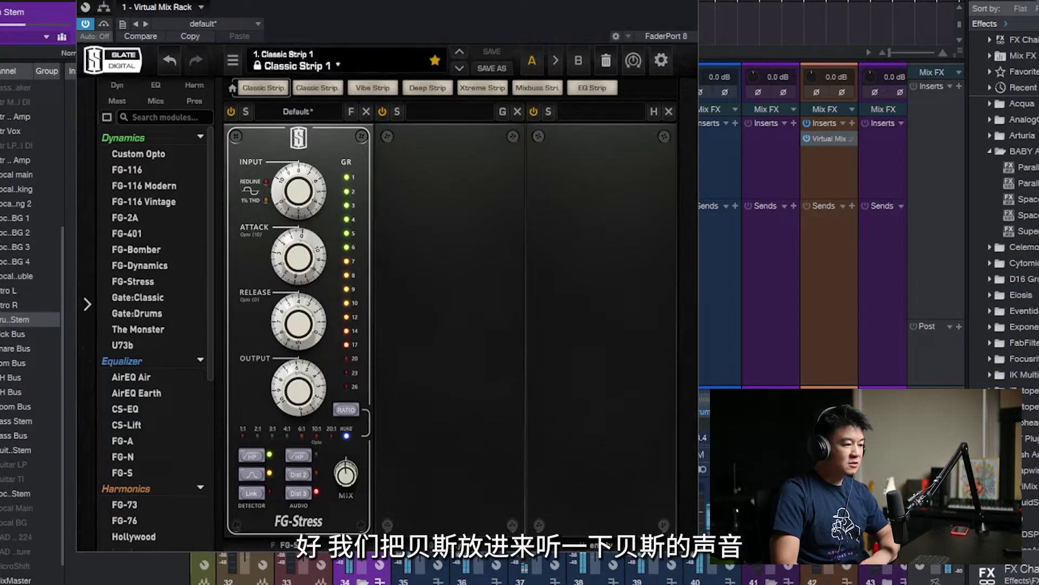
Step: Open the bass channel's Virtual Mix Rack, move its window clear of the mixer and compare FG-Stress with the bypassed bass
click(825, 139)
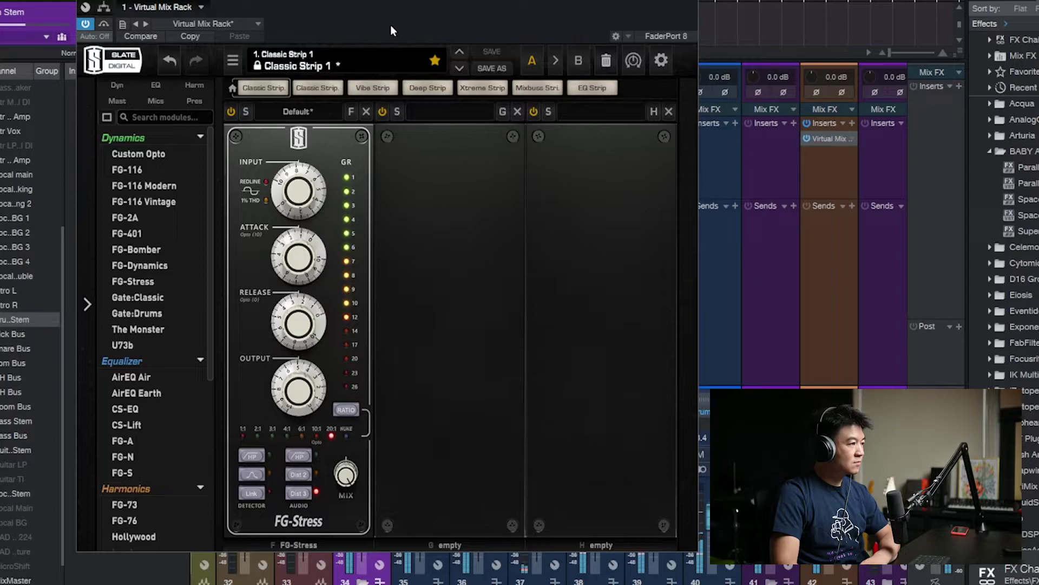
drag(393, 13, 790, 0)
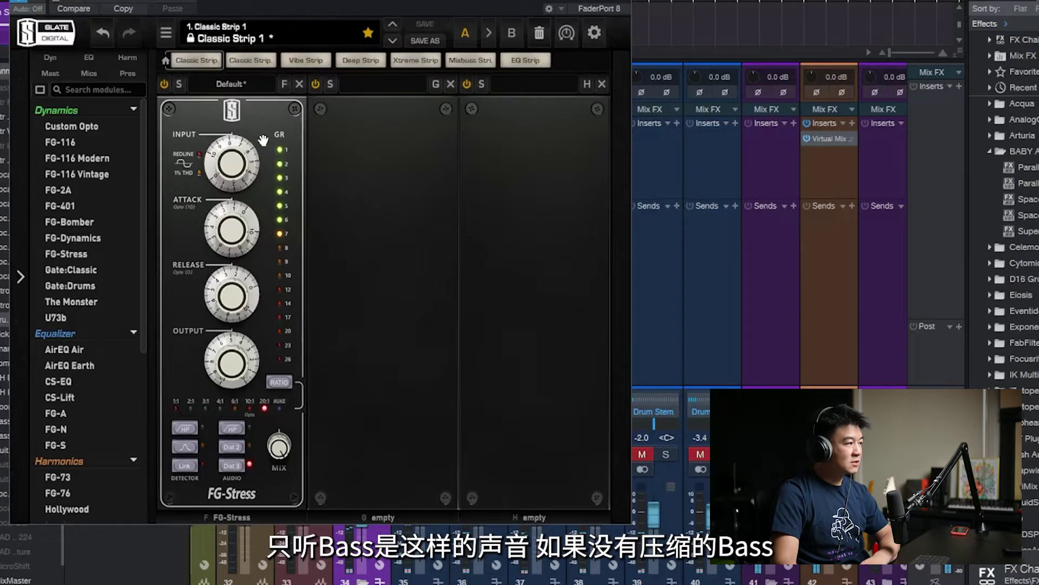
click(164, 84)
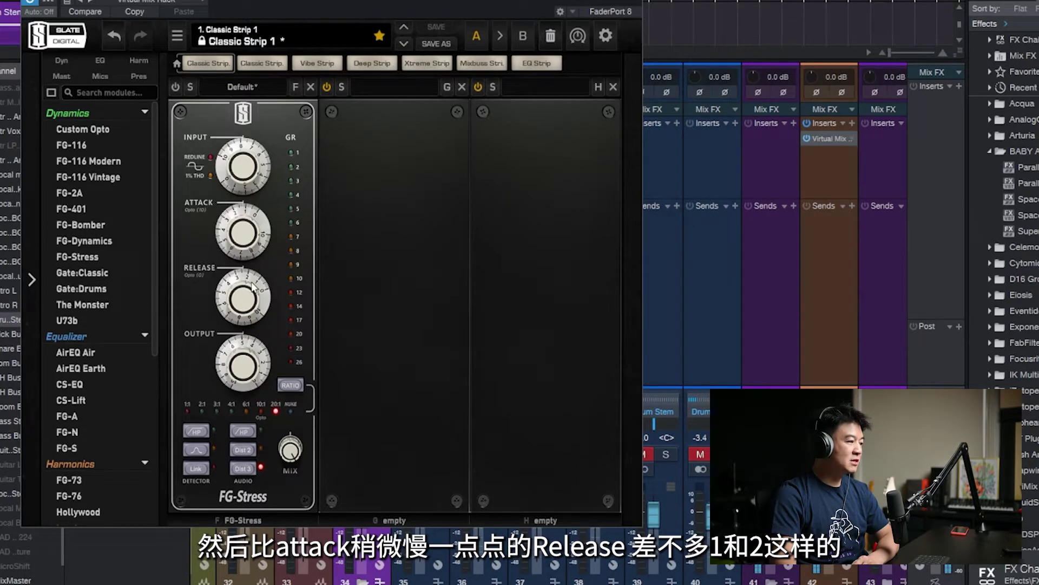
mouse_move(254, 291)
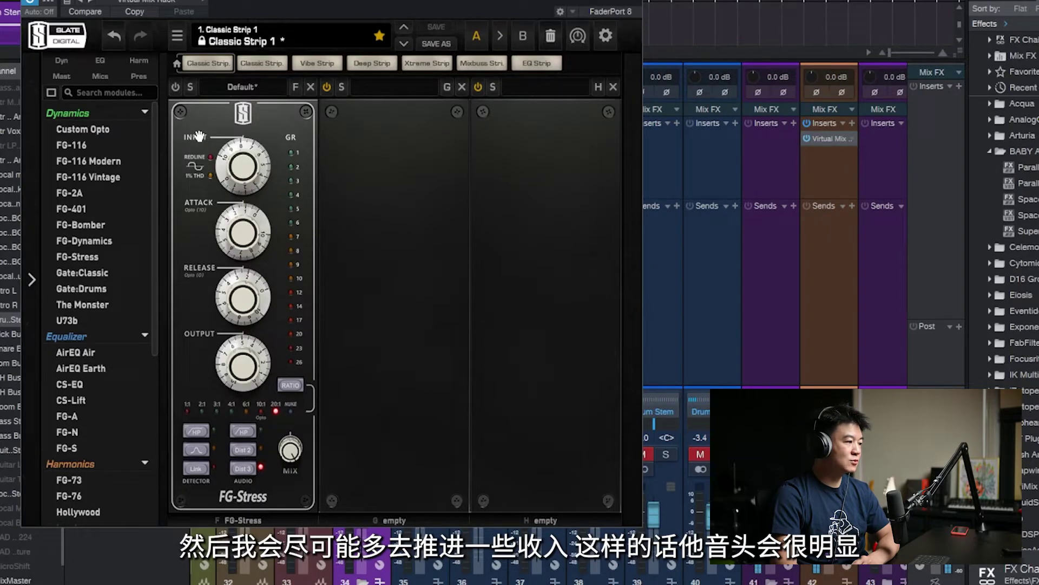
click(176, 87)
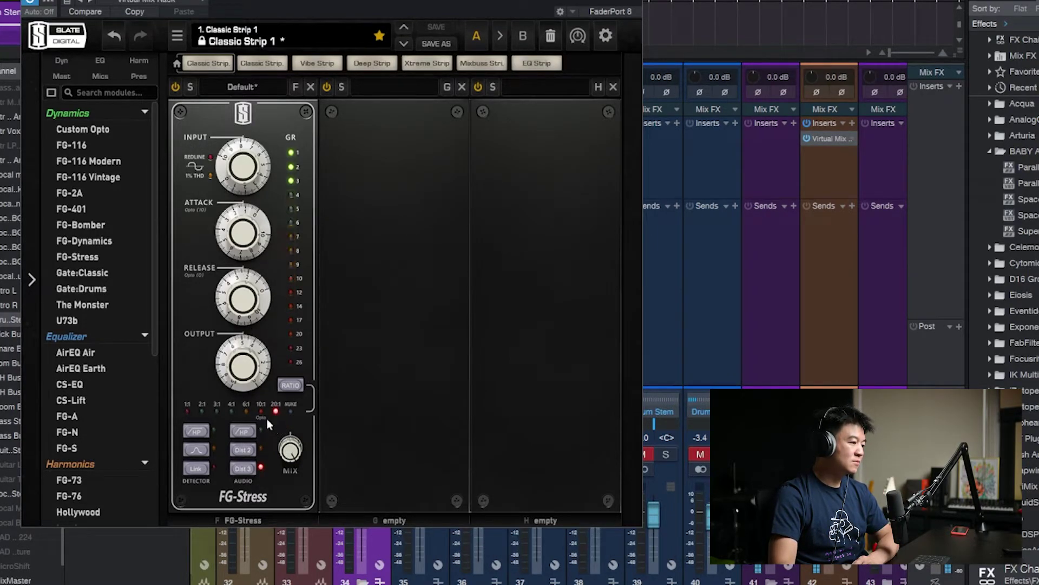
Step: Set the bass FG-Stress ratio to 6:1, adjust the output slightly and compare it with the bypassed bass
click(247, 411)
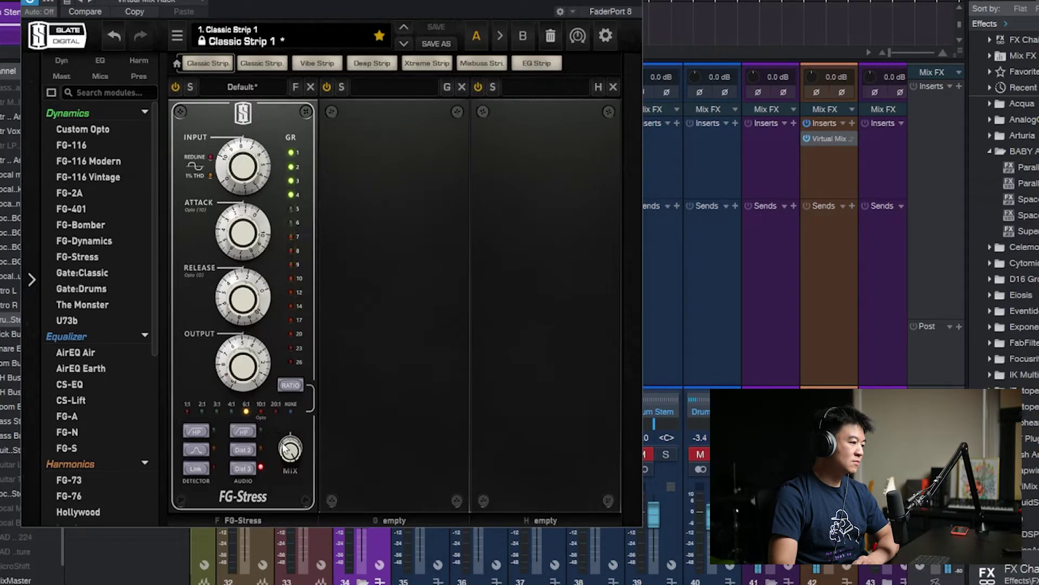
mouse_move(246, 354)
drag(245, 355, 247, 352)
click(176, 88)
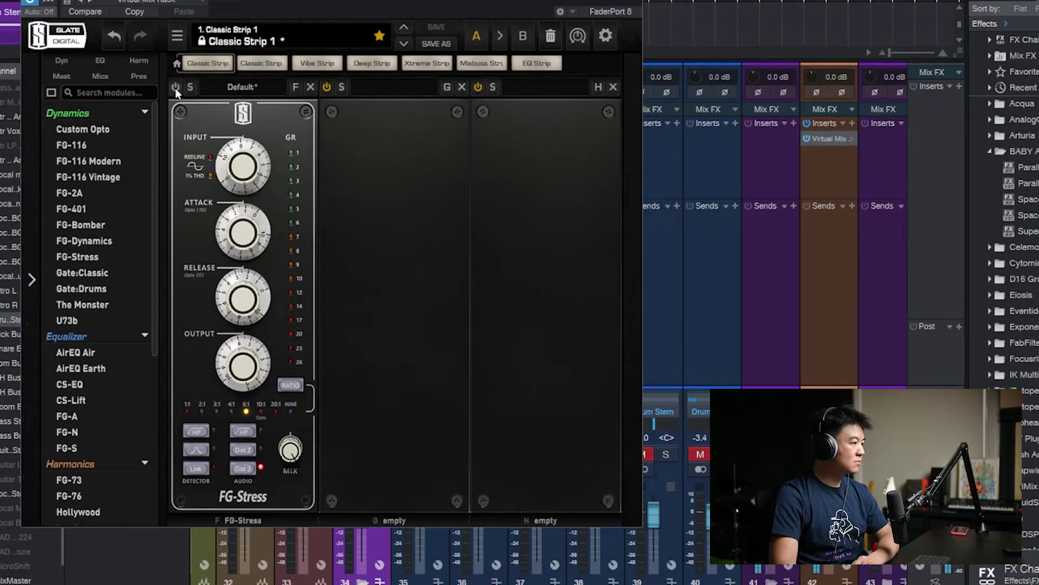
click(175, 87)
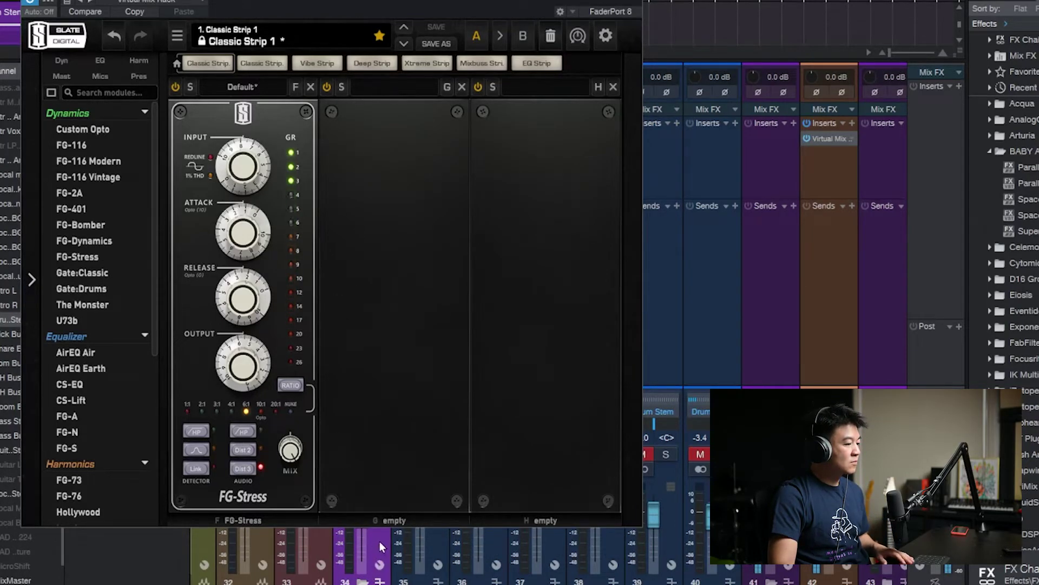
Step: Return to the drum stem's FG-Stress and set an input of 7.8, a higher mix, a 20:1 ratio and an output of 5.9
key(ctrl+z)
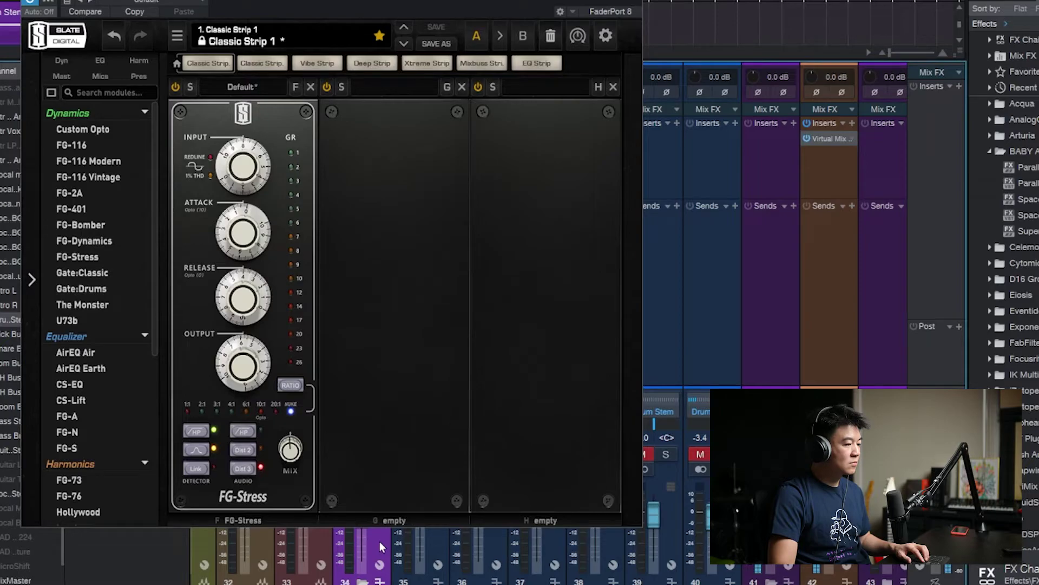
key(ctrl+z)
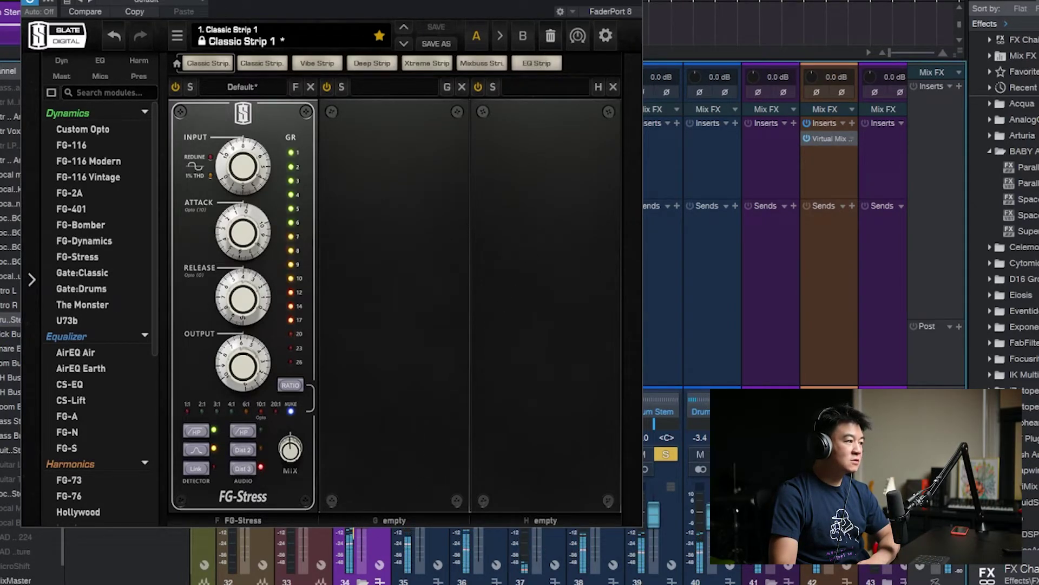
drag(256, 371, 256, 368)
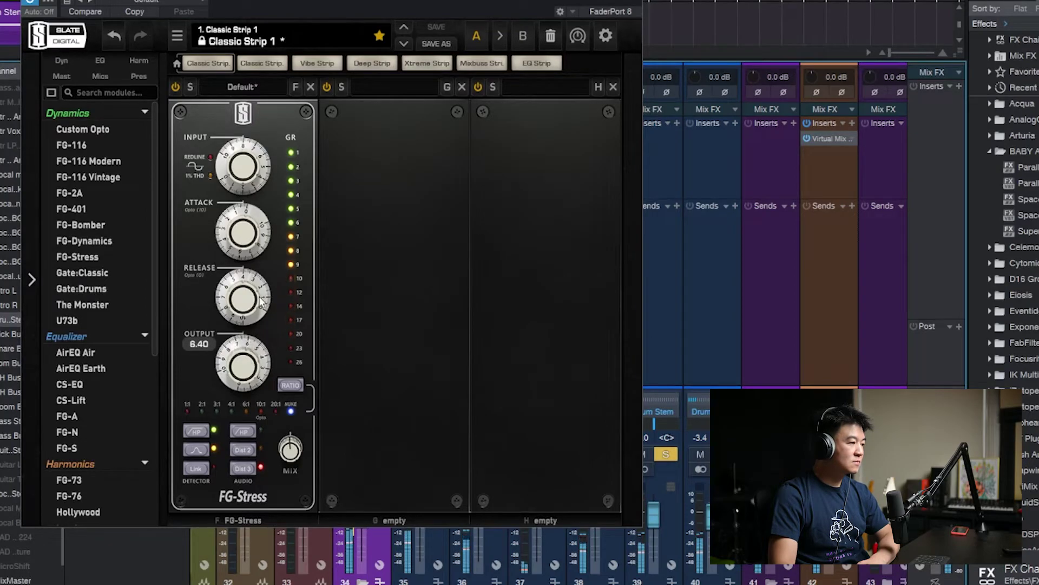
drag(254, 172, 254, 166)
click(297, 452)
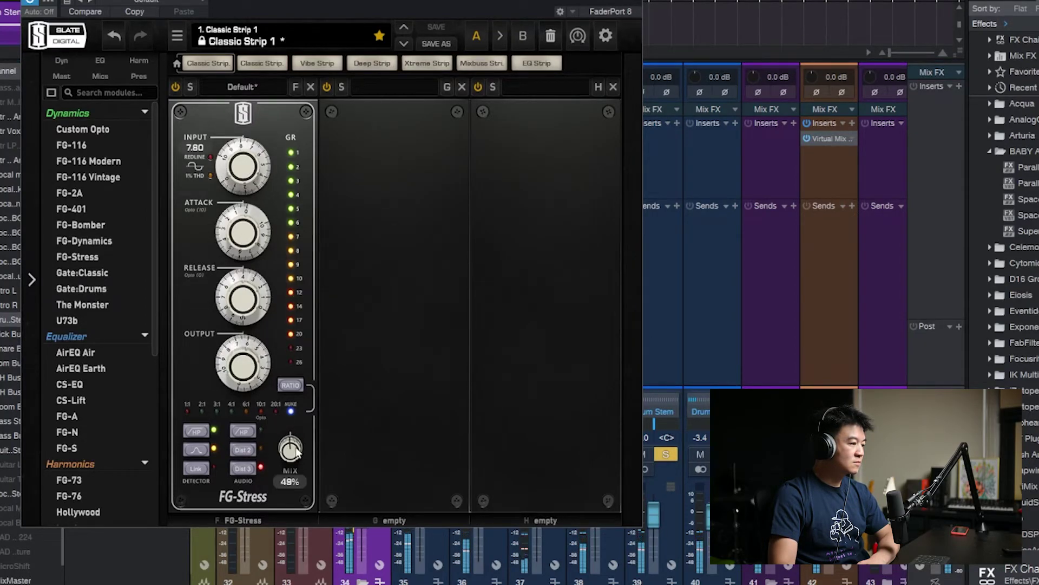
click(275, 412)
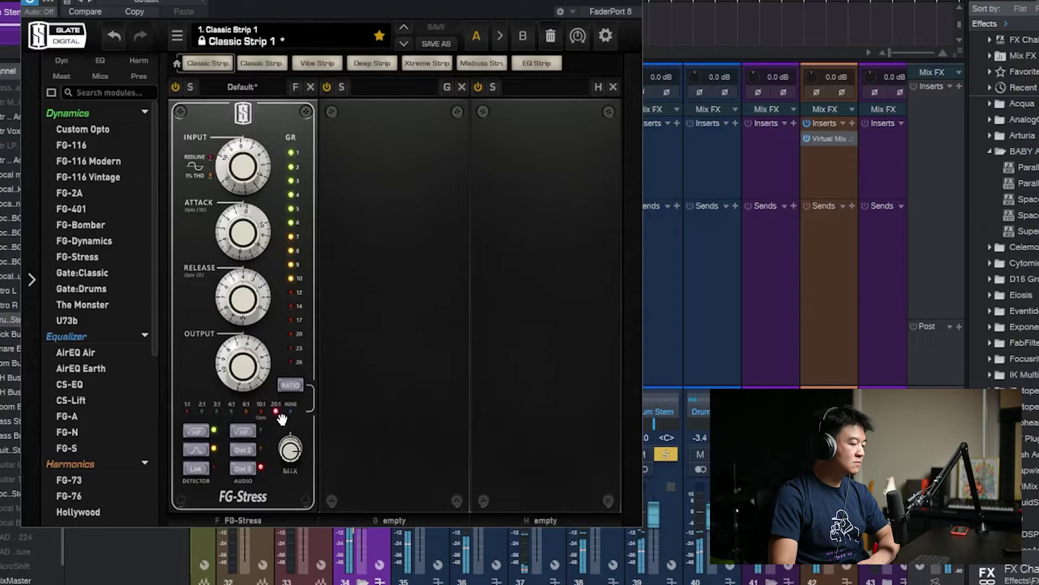
drag(250, 374, 249, 383)
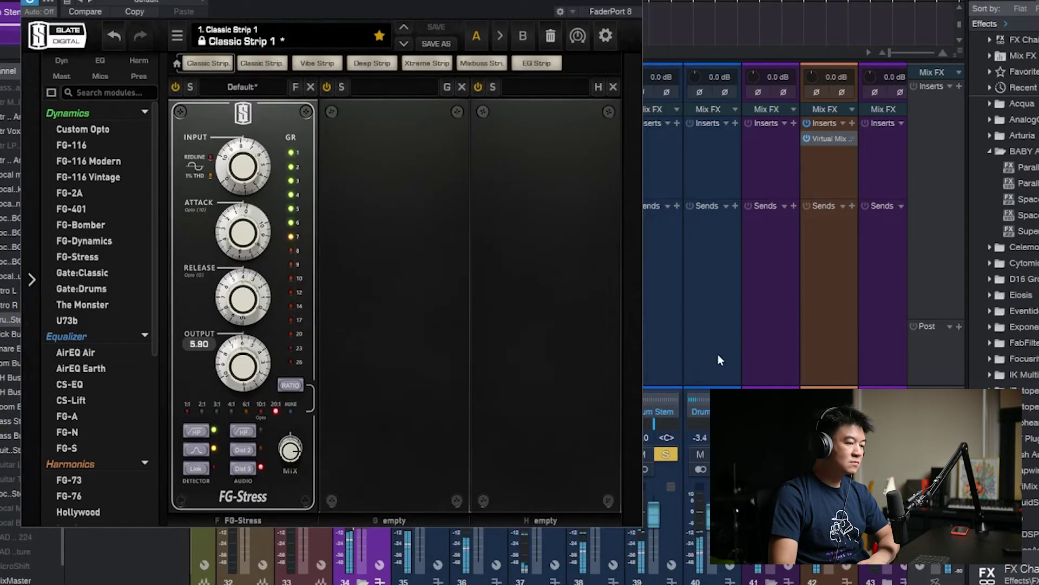
Step: Switch to the bass channel's FG-Stress and disable its Virtual Mix Rack insert to hear the uncompressed bass with the drums
click(835, 348)
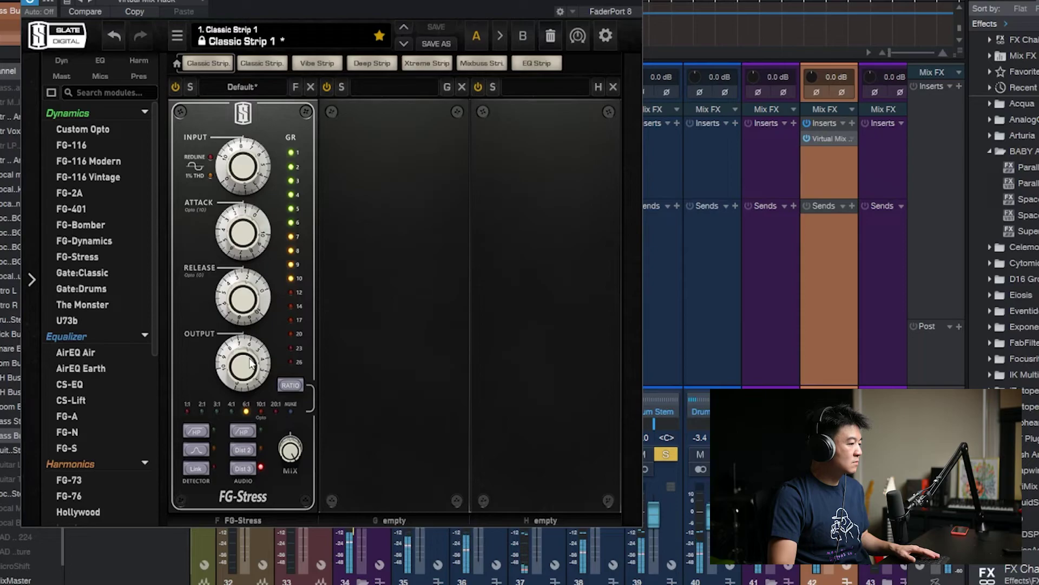
mouse_move(249, 368)
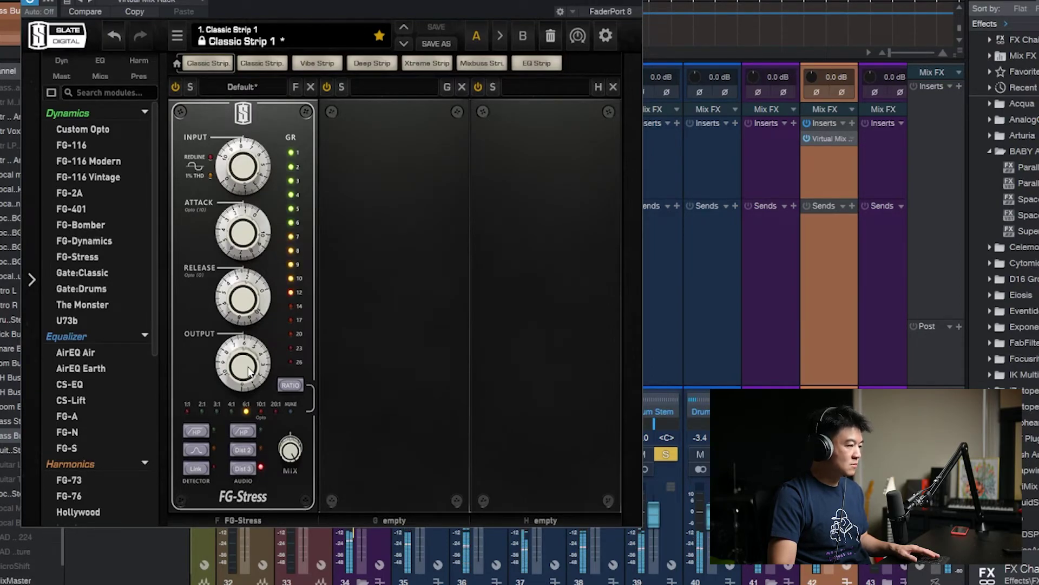
click(803, 138)
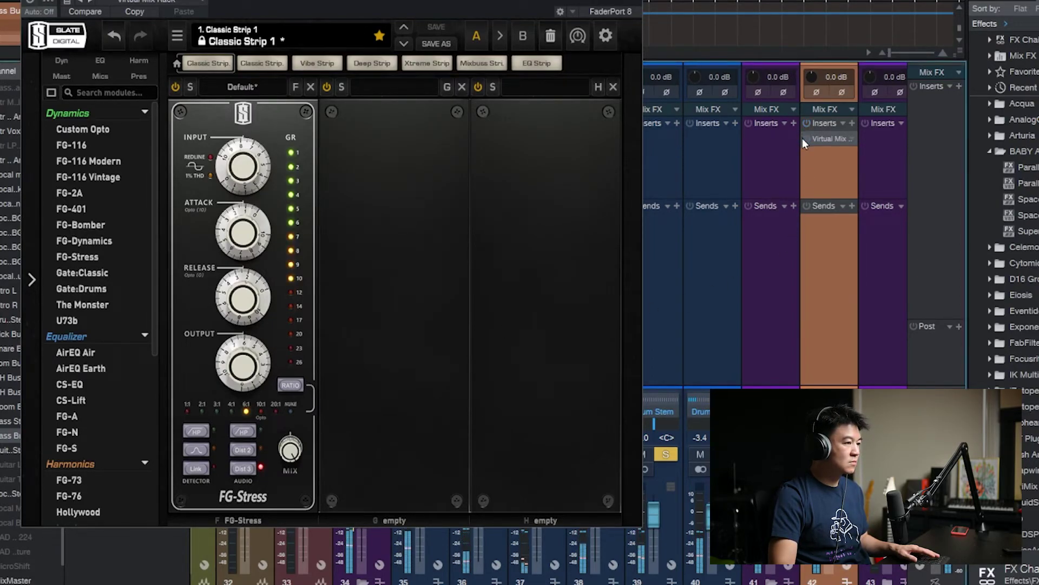